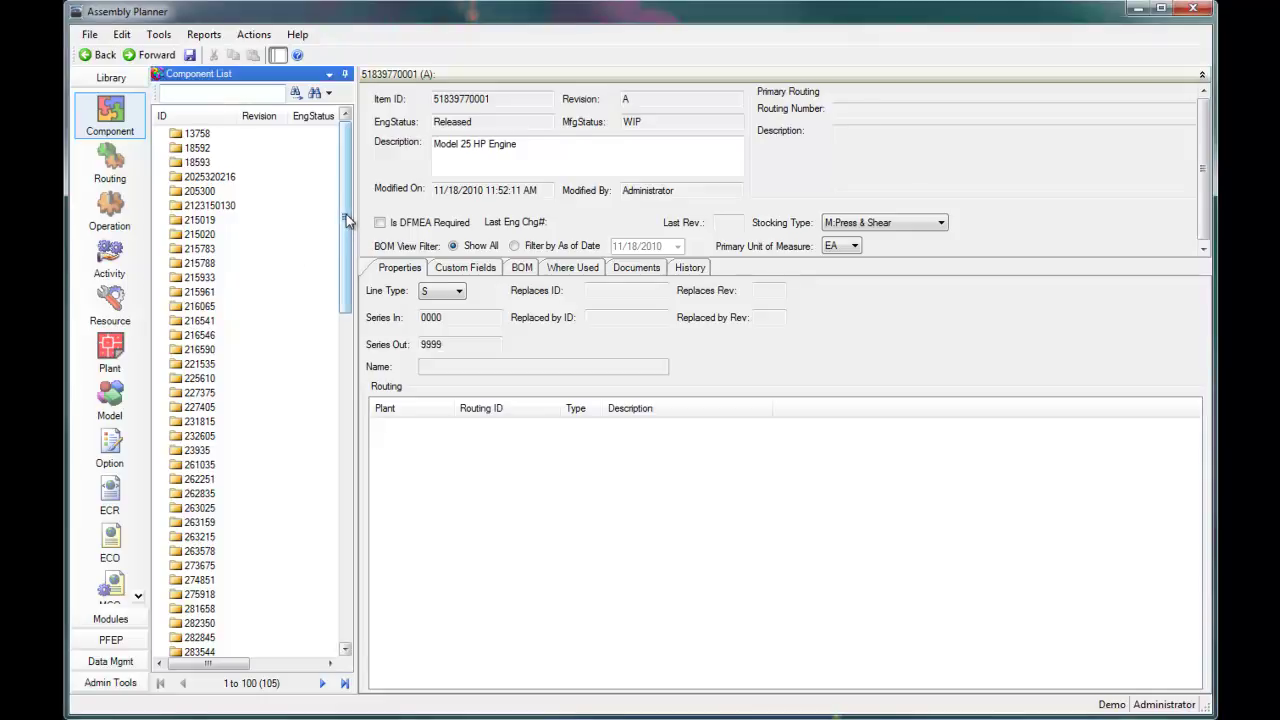
pyautogui.moveTo(344, 220); pyautogui.dragTo(366, 366)
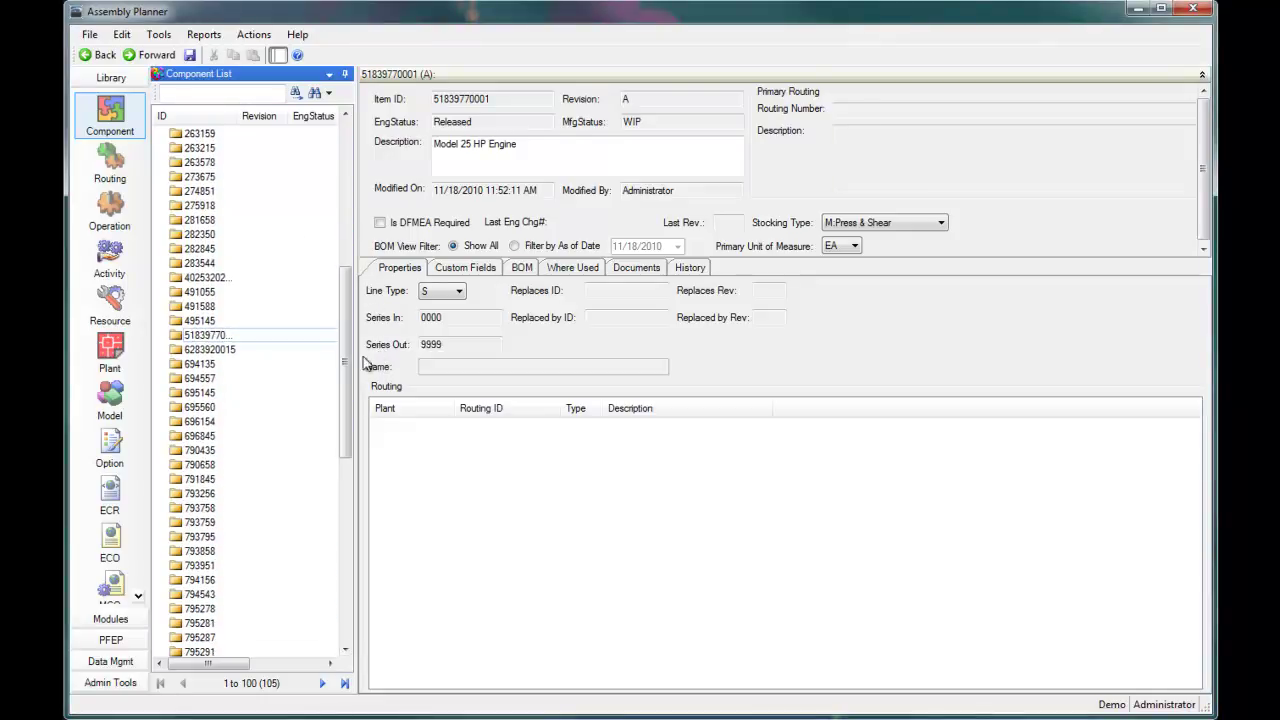
pyautogui.click(157, 337)
pyautogui.click(207, 351)
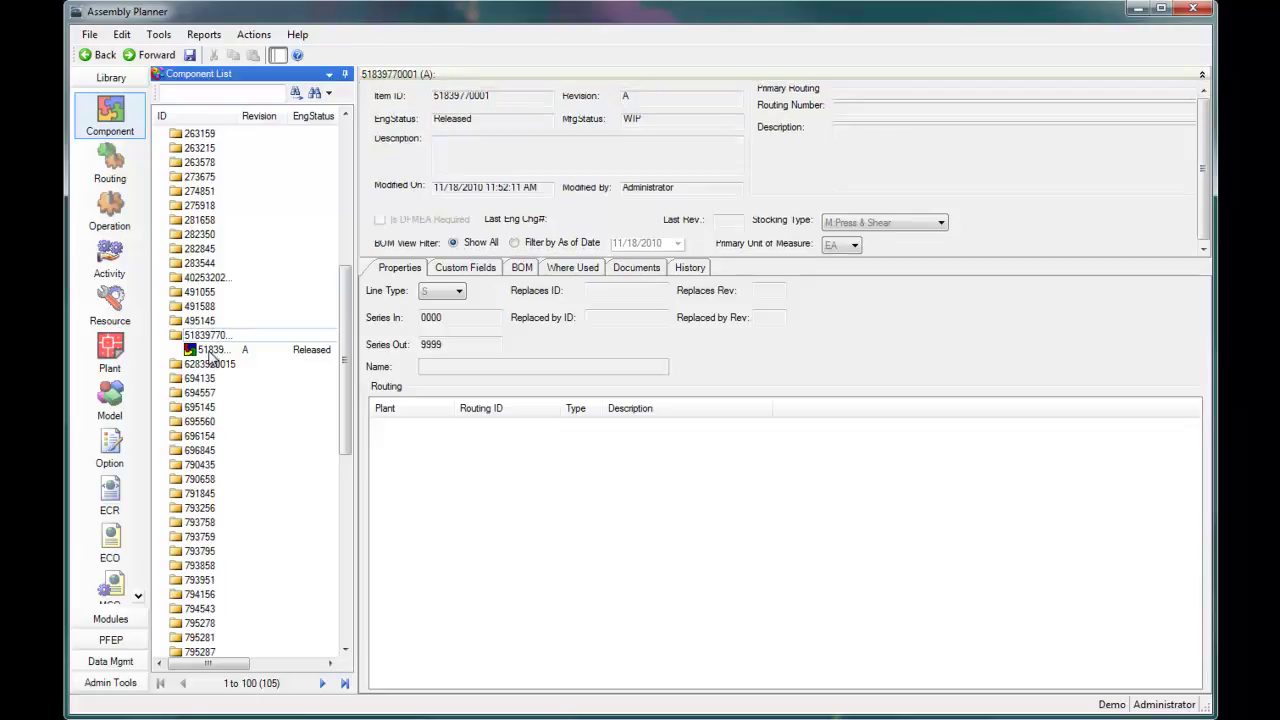
pyautogui.click(521, 268)
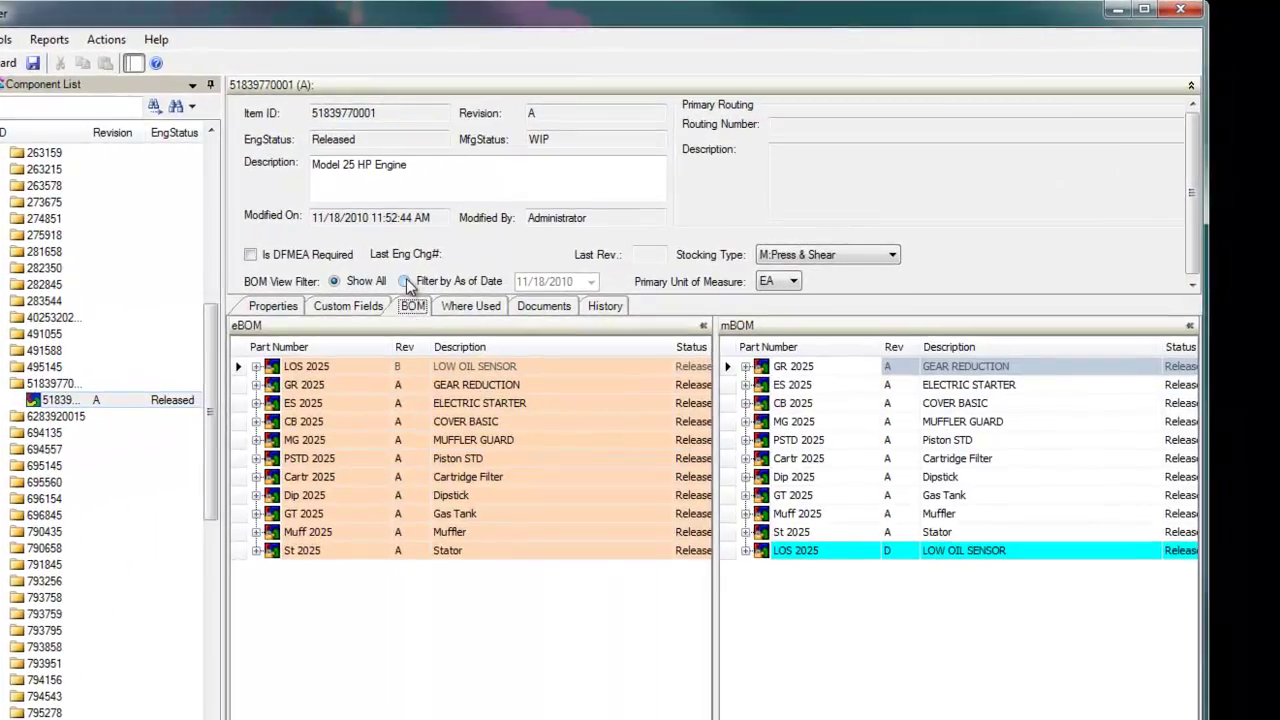
# Update the BOM diff flags as of 11/18/2010, then expand LOW OIL SENSOR and 794089 in the mBOM
pyautogui.rightClick(137, 401)
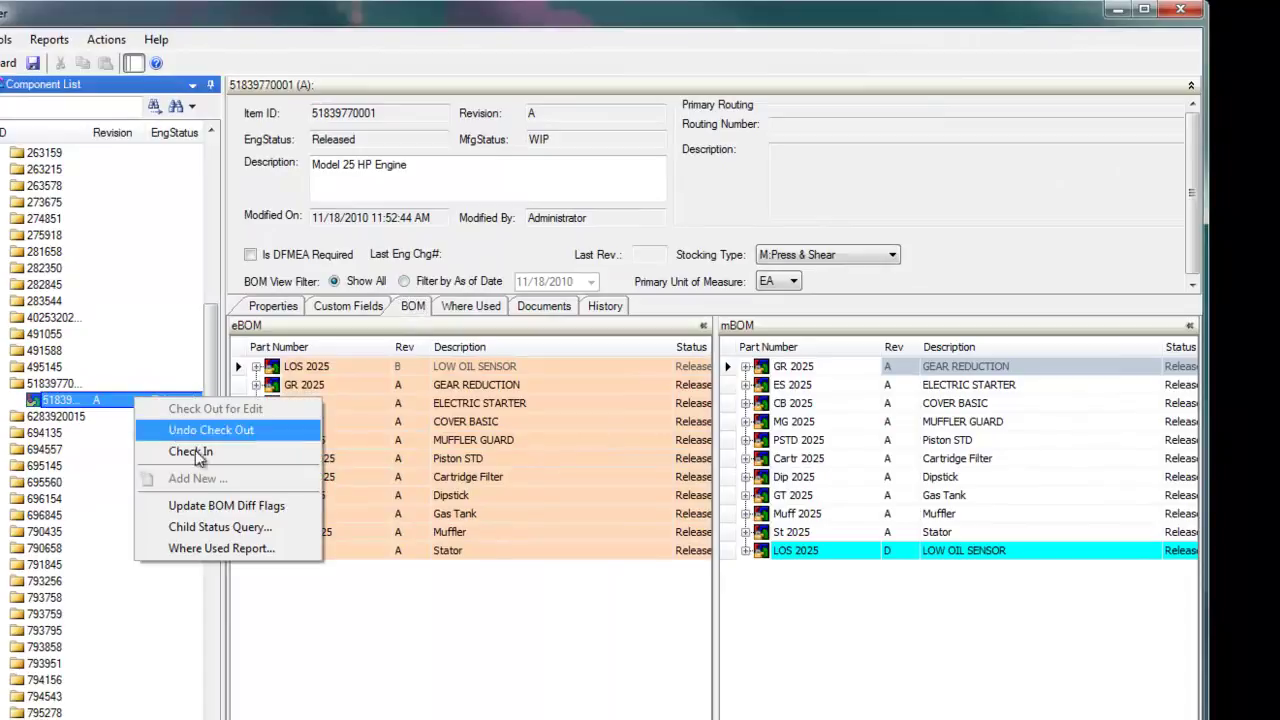
pyautogui.click(226, 505)
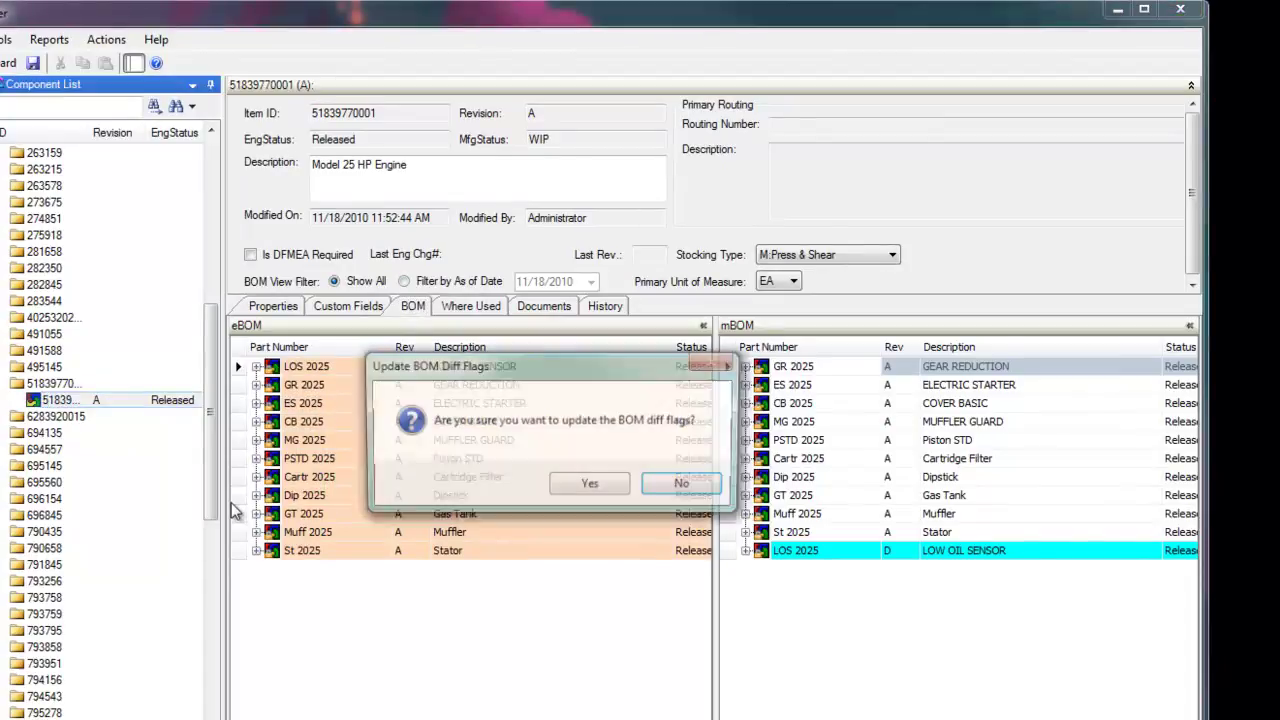
pyautogui.click(590, 490)
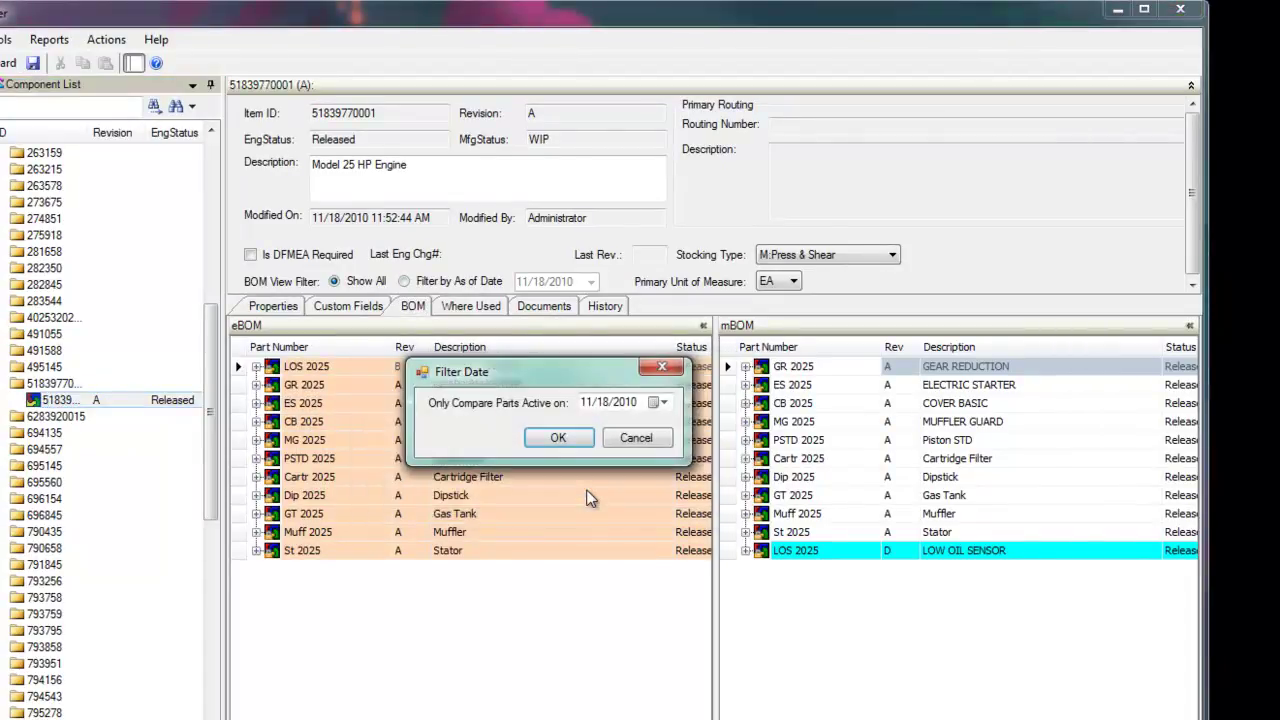
pyautogui.click(586, 438)
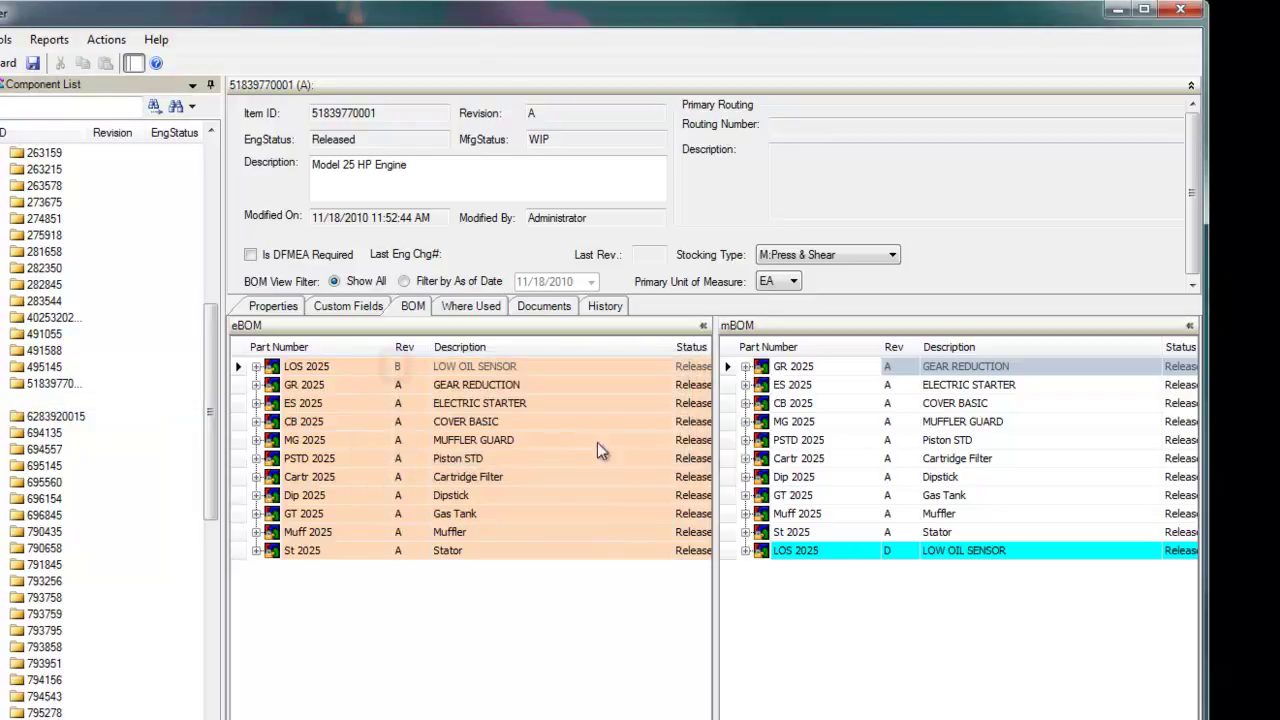
pyautogui.click(745, 551)
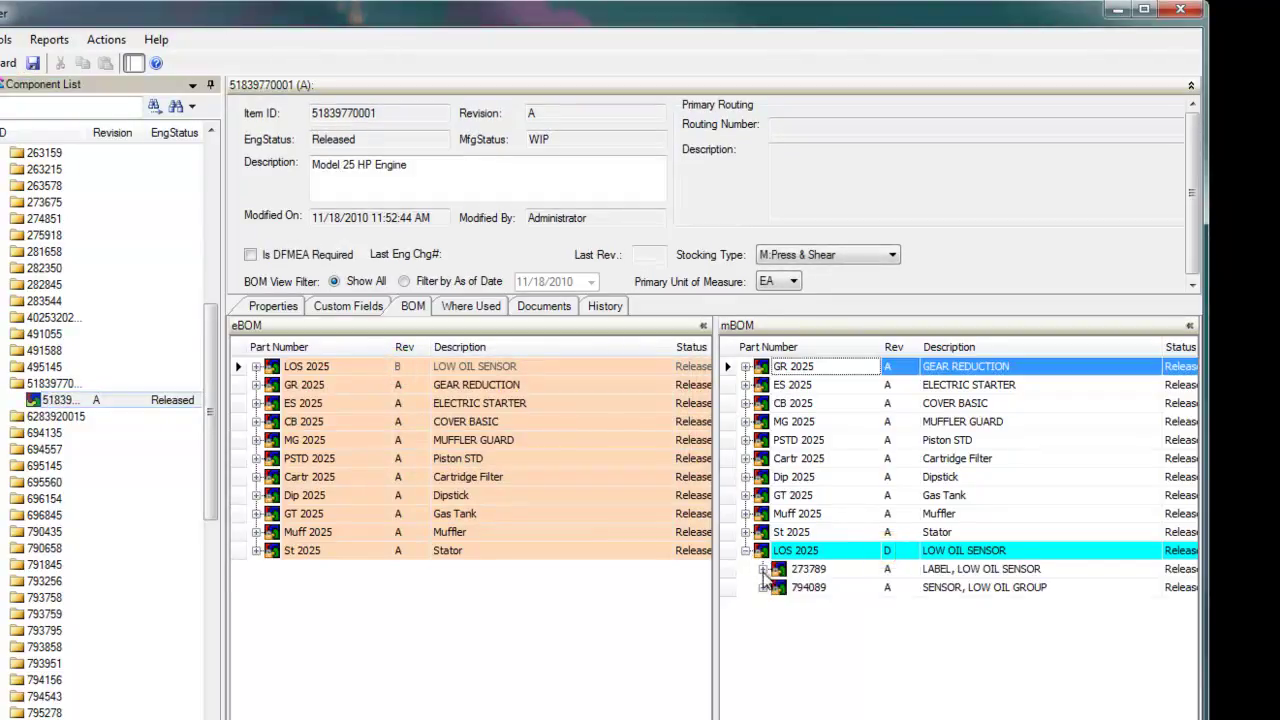
pyautogui.click(763, 588)
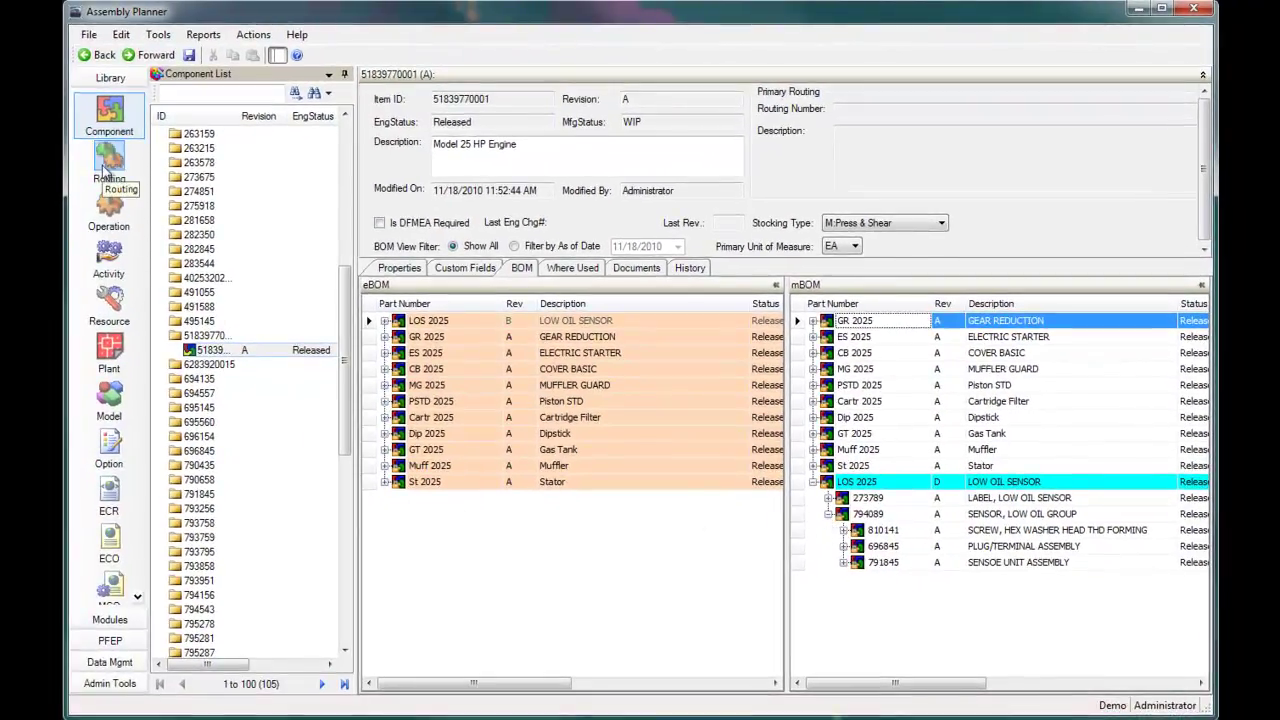
# Open activity 00000094 and review its Resource, Consumption, Model Option Mapping and Documents tabs
pyautogui.click(106, 168)
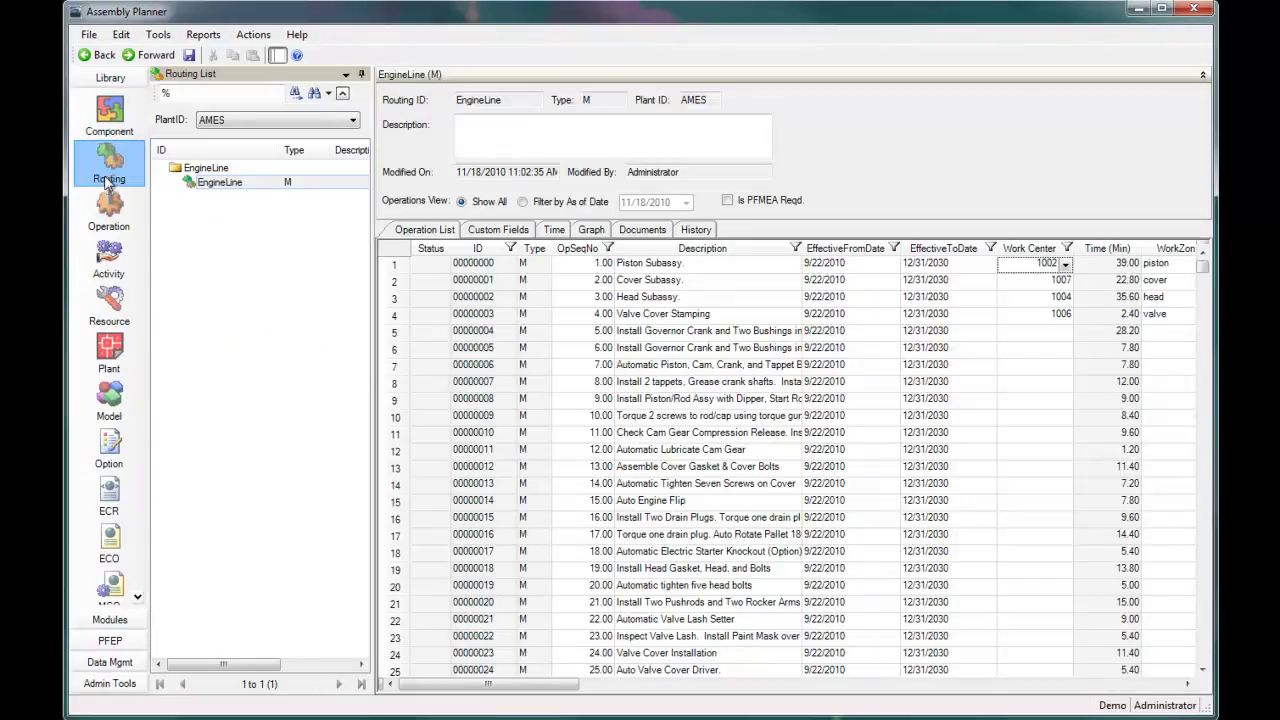
pyautogui.click(112, 212)
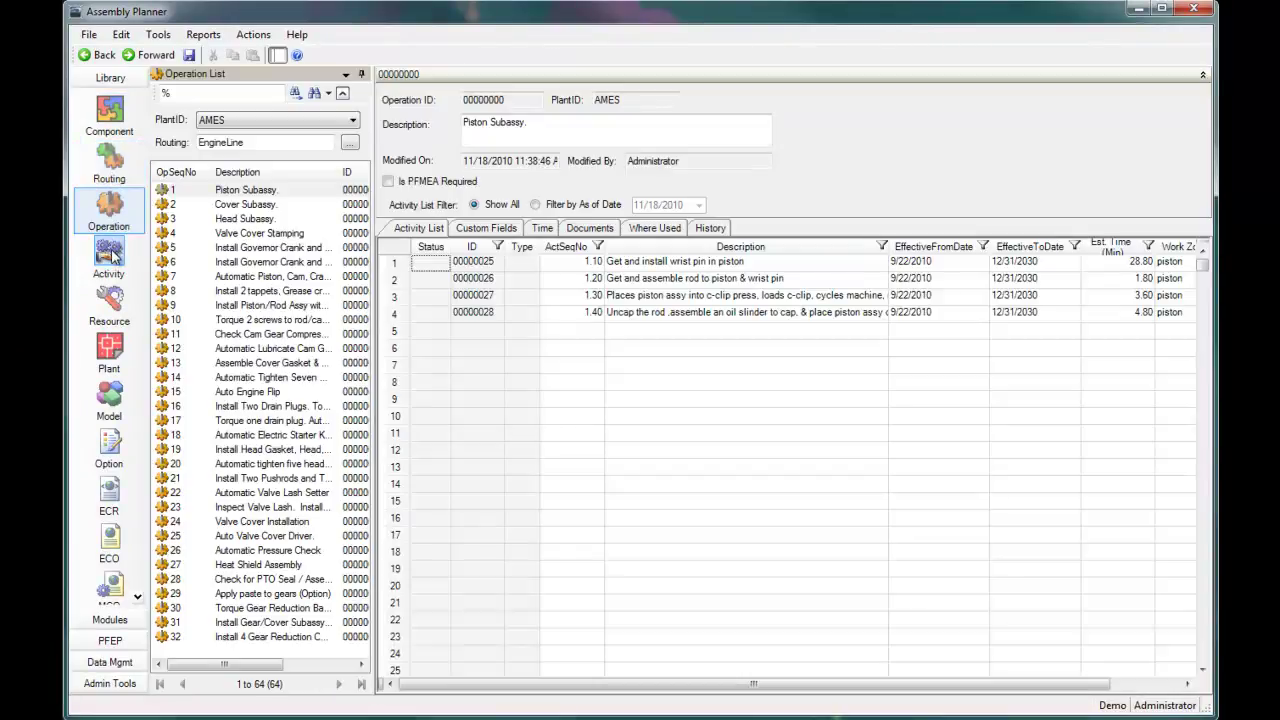
pyautogui.click(111, 256)
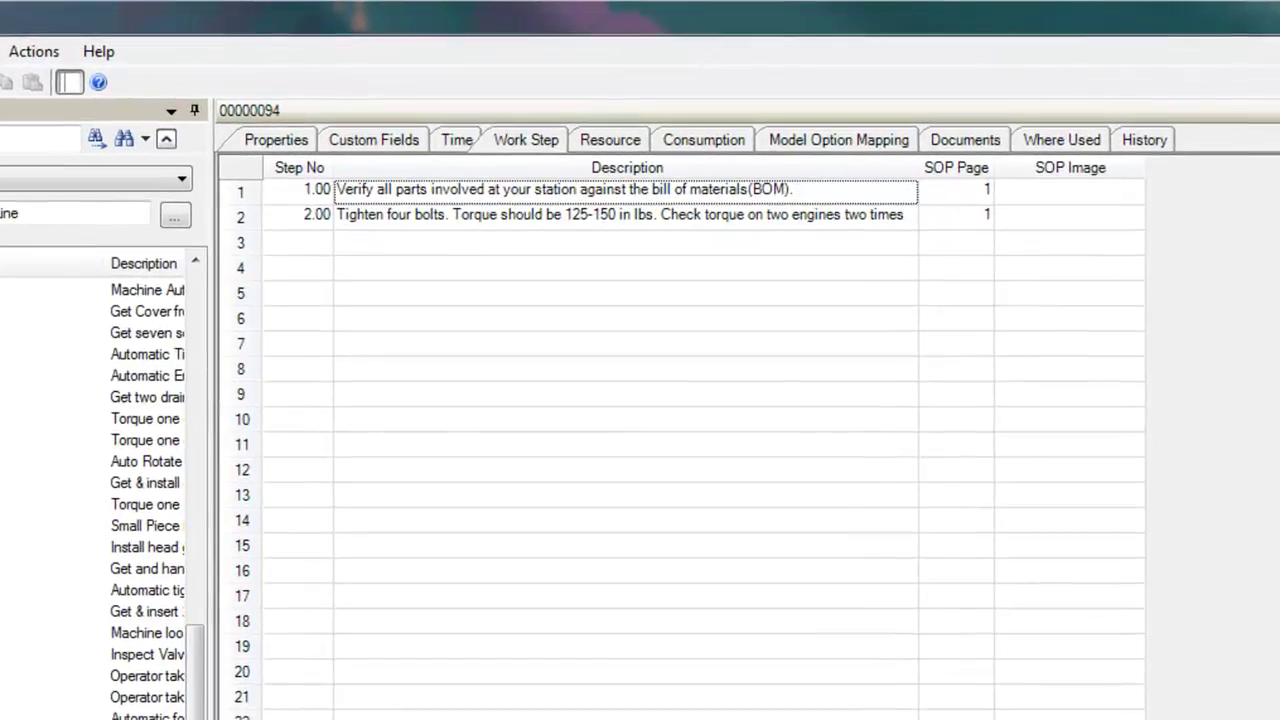
pyautogui.click(613, 140)
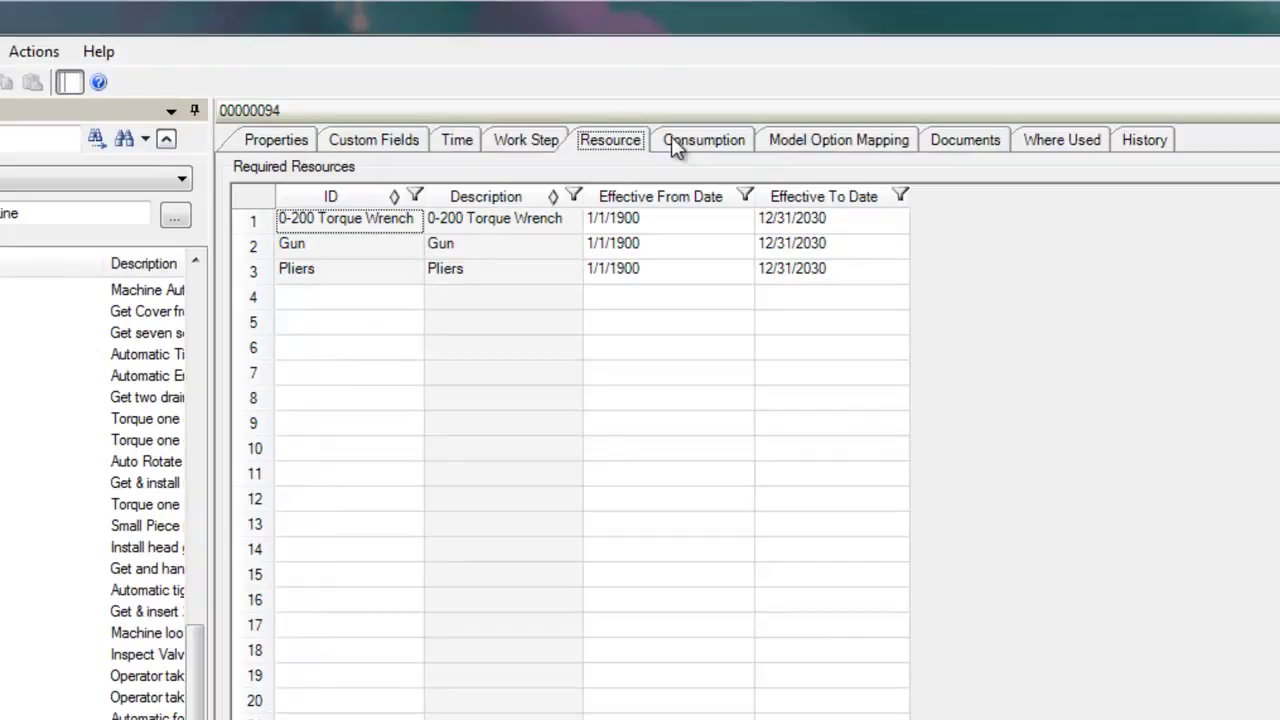
pyautogui.click(715, 146)
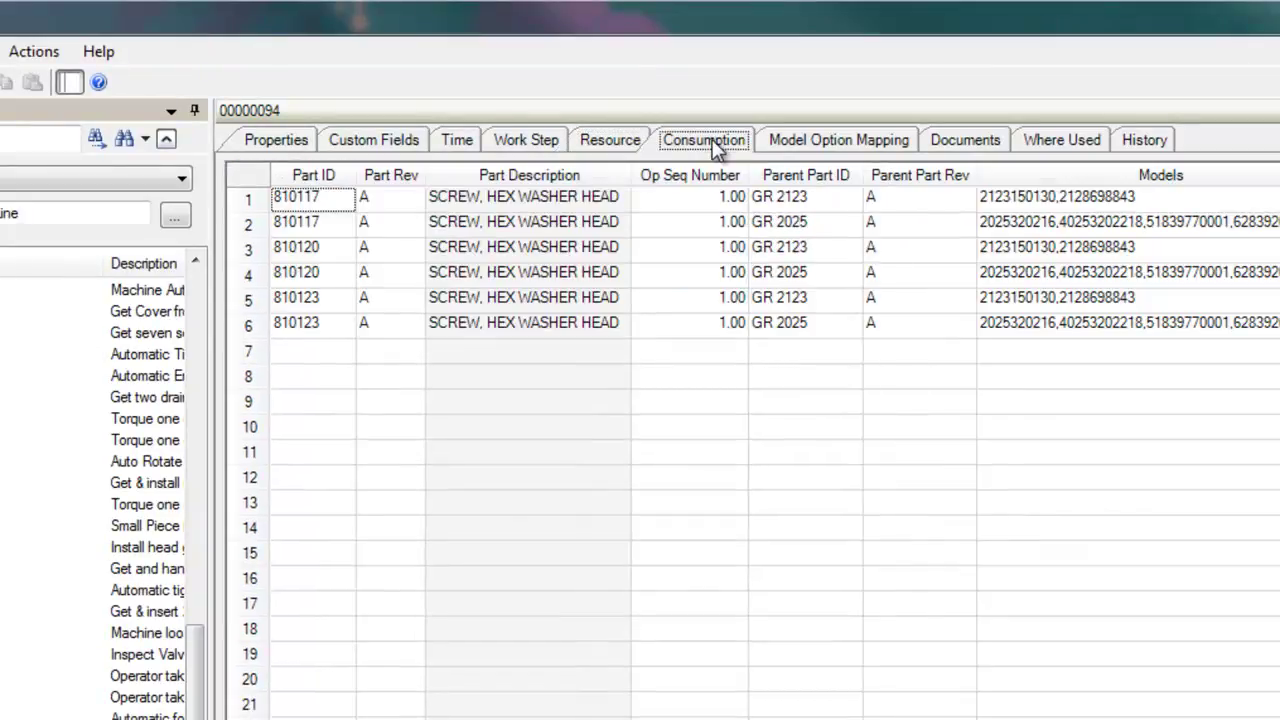
pyautogui.click(839, 140)
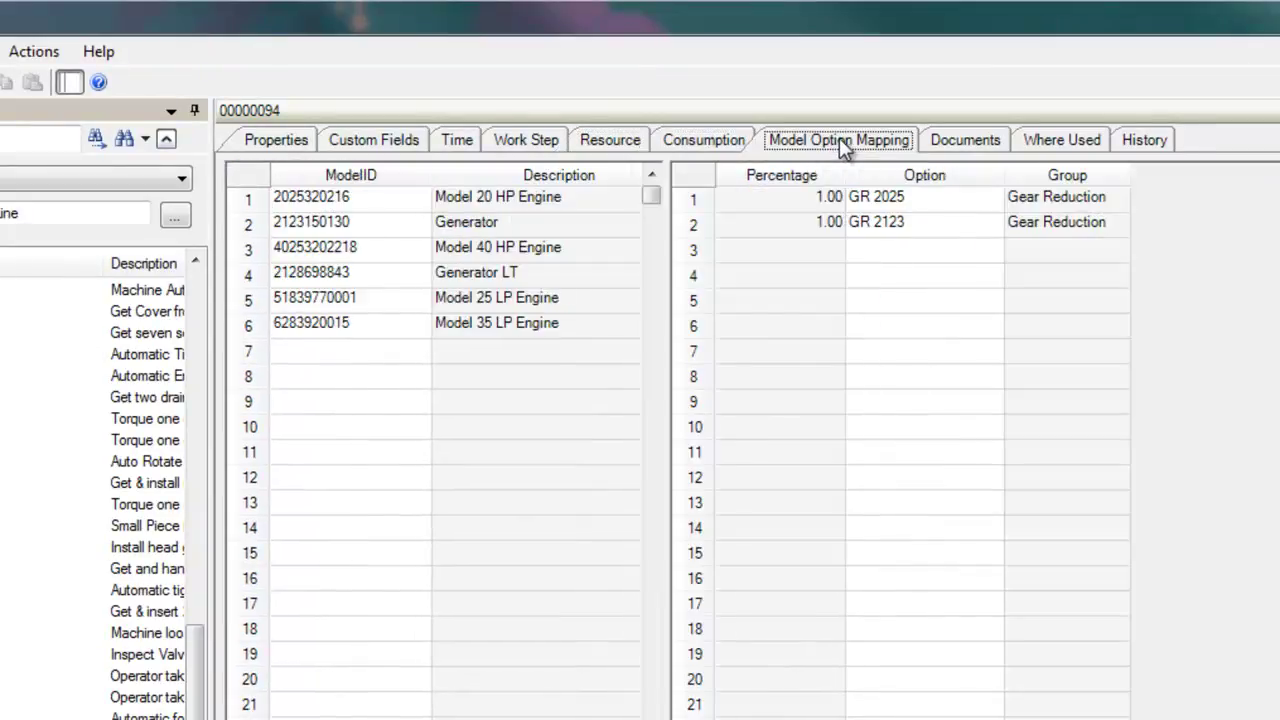
pyautogui.click(966, 145)
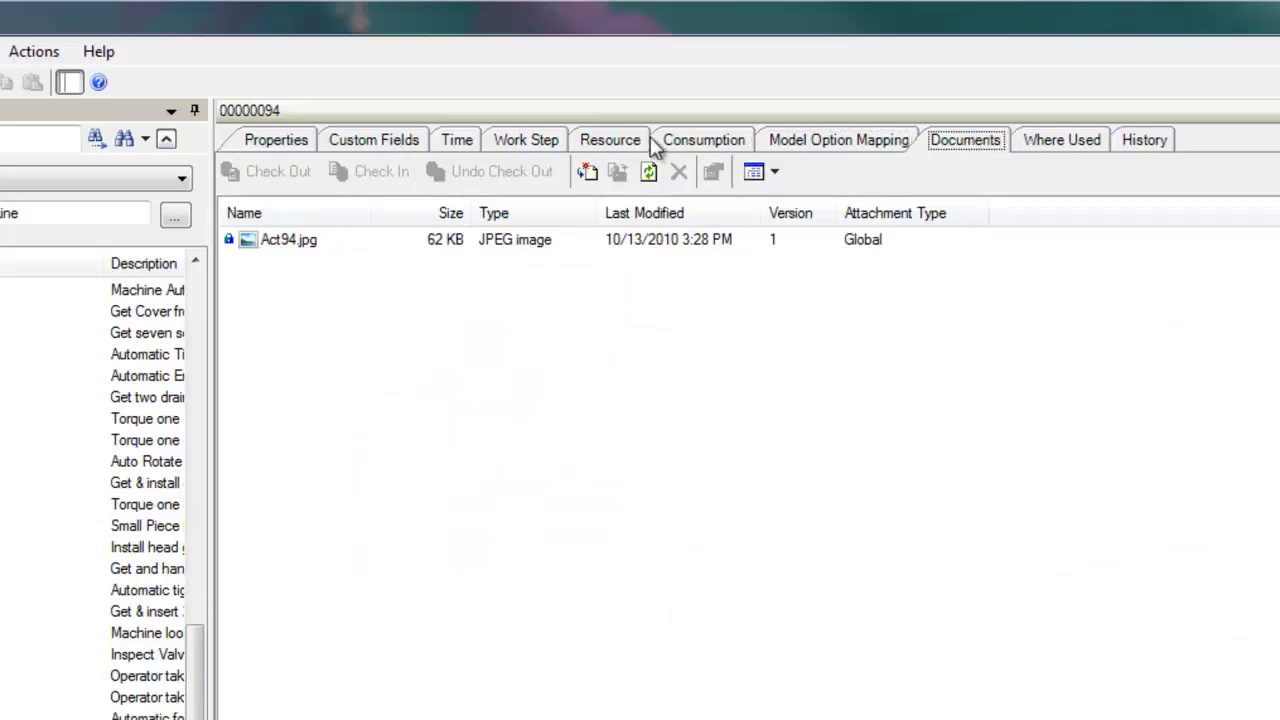
# Play activity 00000094's time study video, then set its time to Calculated Time using BMOST codes
pyautogui.click(458, 142)
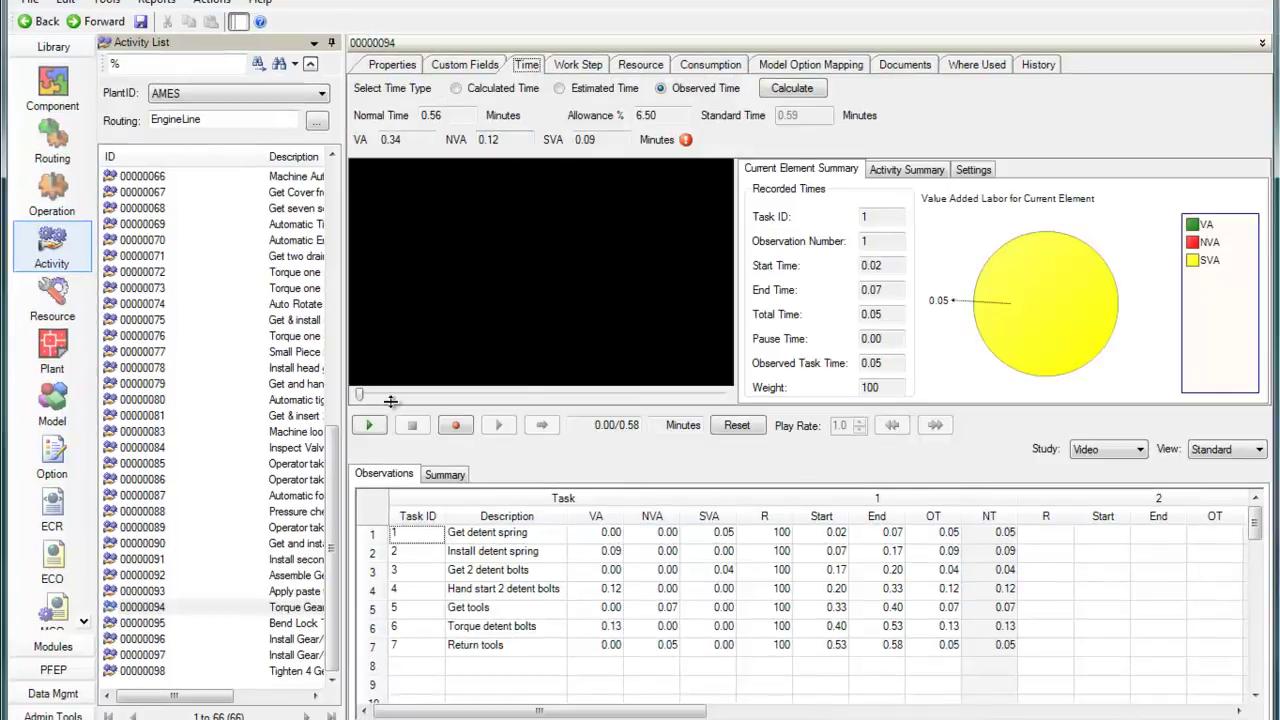
pyautogui.click(370, 426)
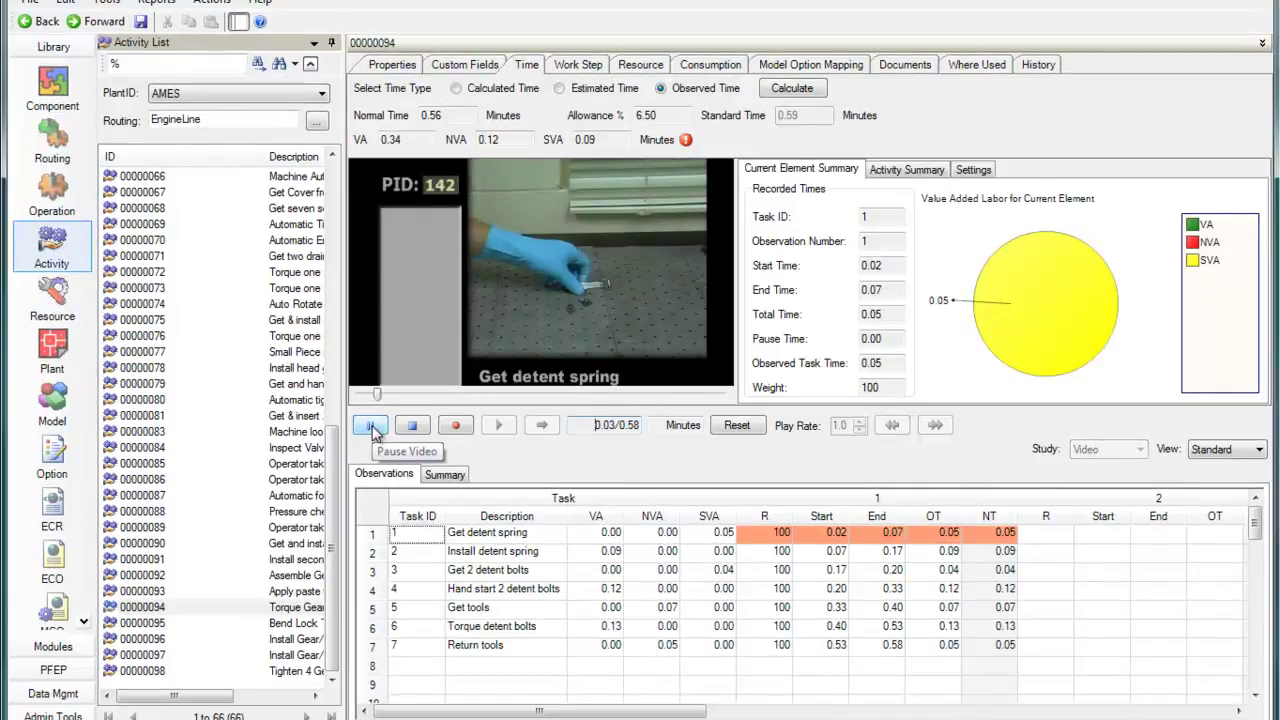
pyautogui.click(560, 89)
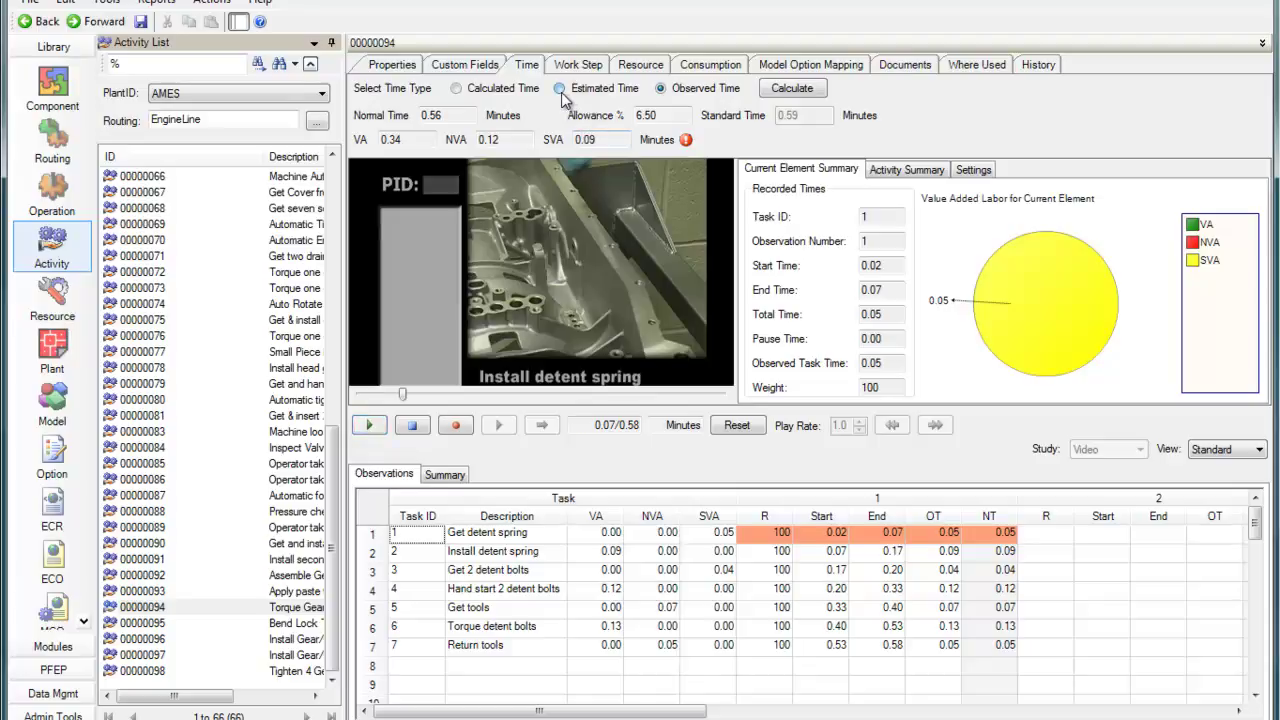
pyautogui.click(455, 88)
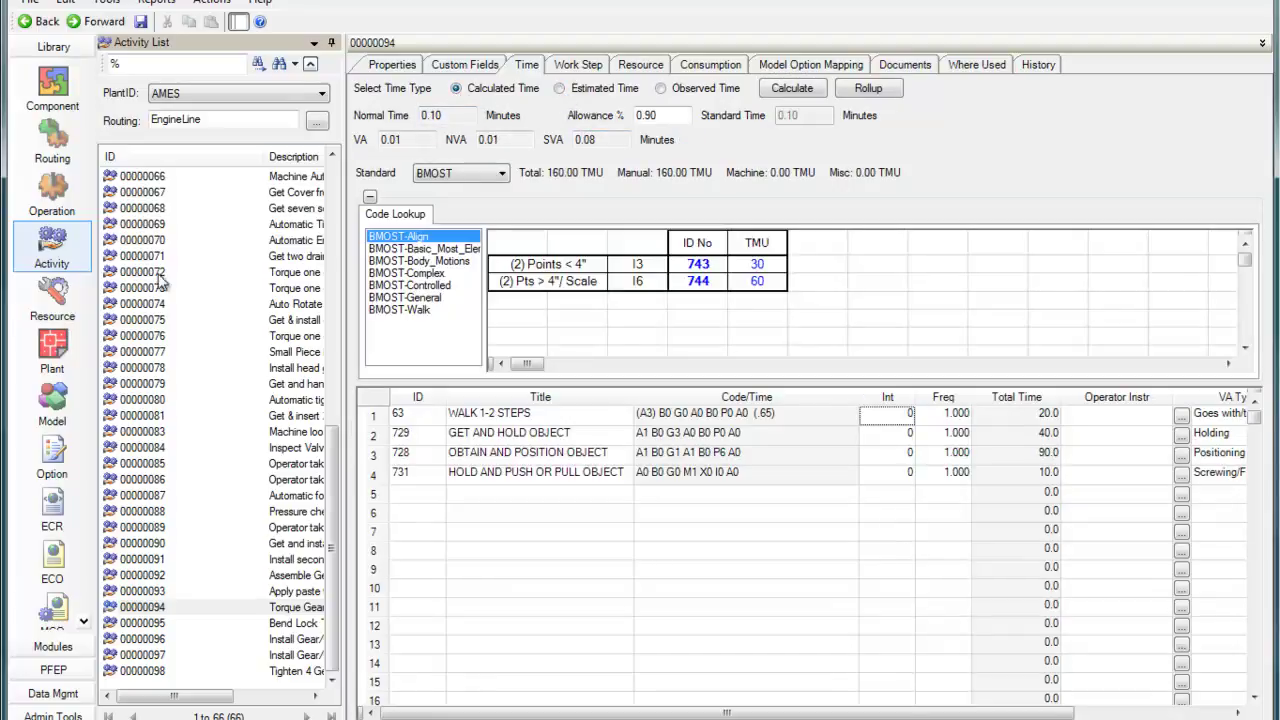
# In Line Balancing, auto-balance the line with the desired cycle time changed from 75 to 65
pyautogui.click(52, 646)
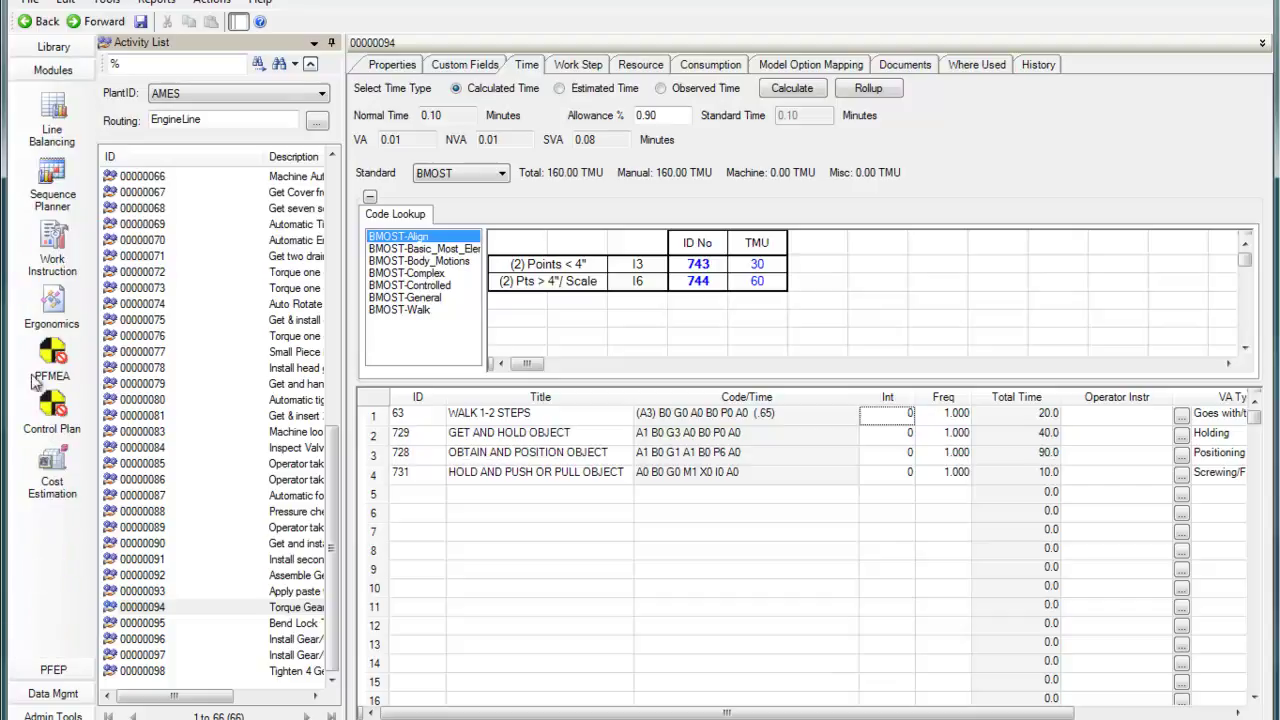
pyautogui.click(52, 106)
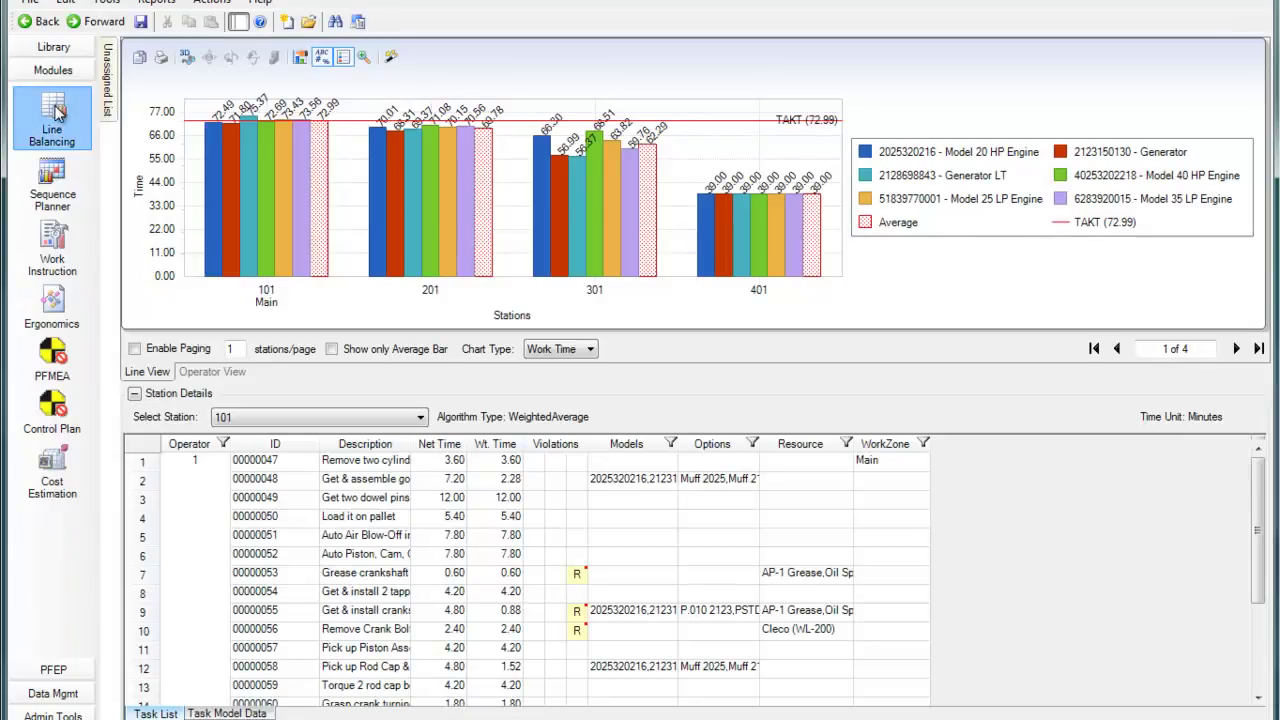
pyautogui.click(212, 2)
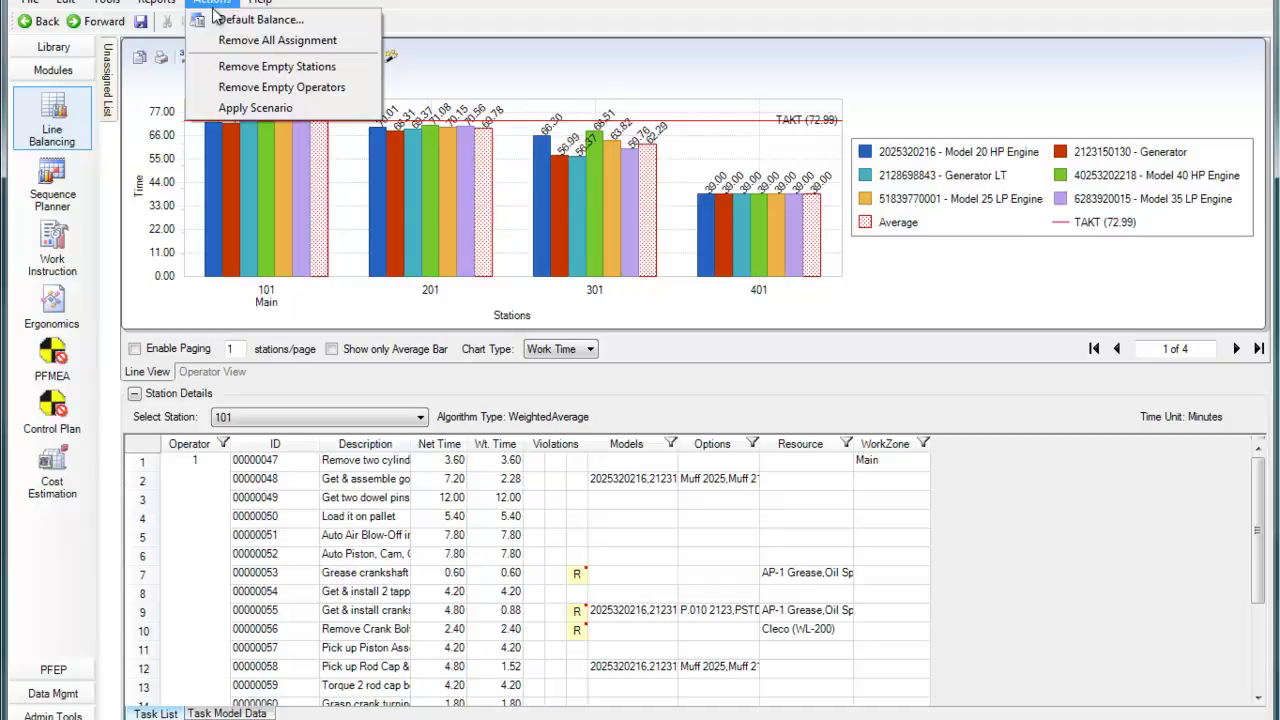
pyautogui.click(218, 19)
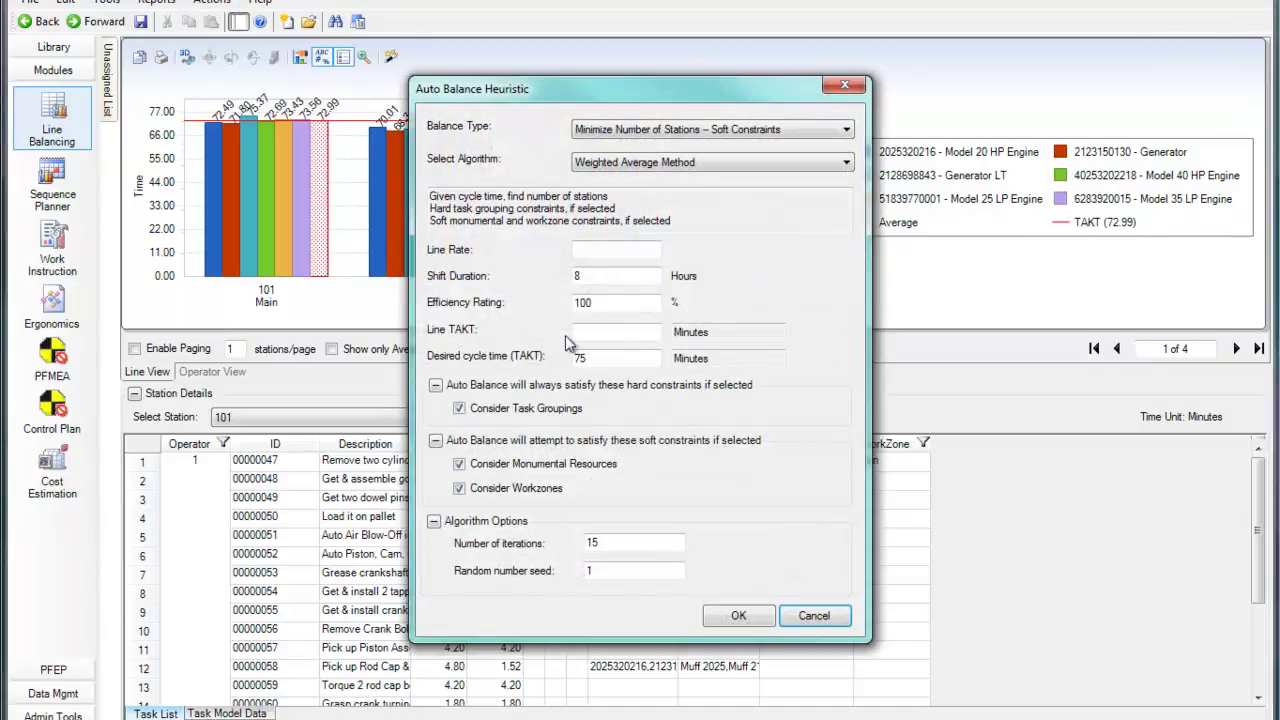
pyautogui.doubleClick(576, 357)
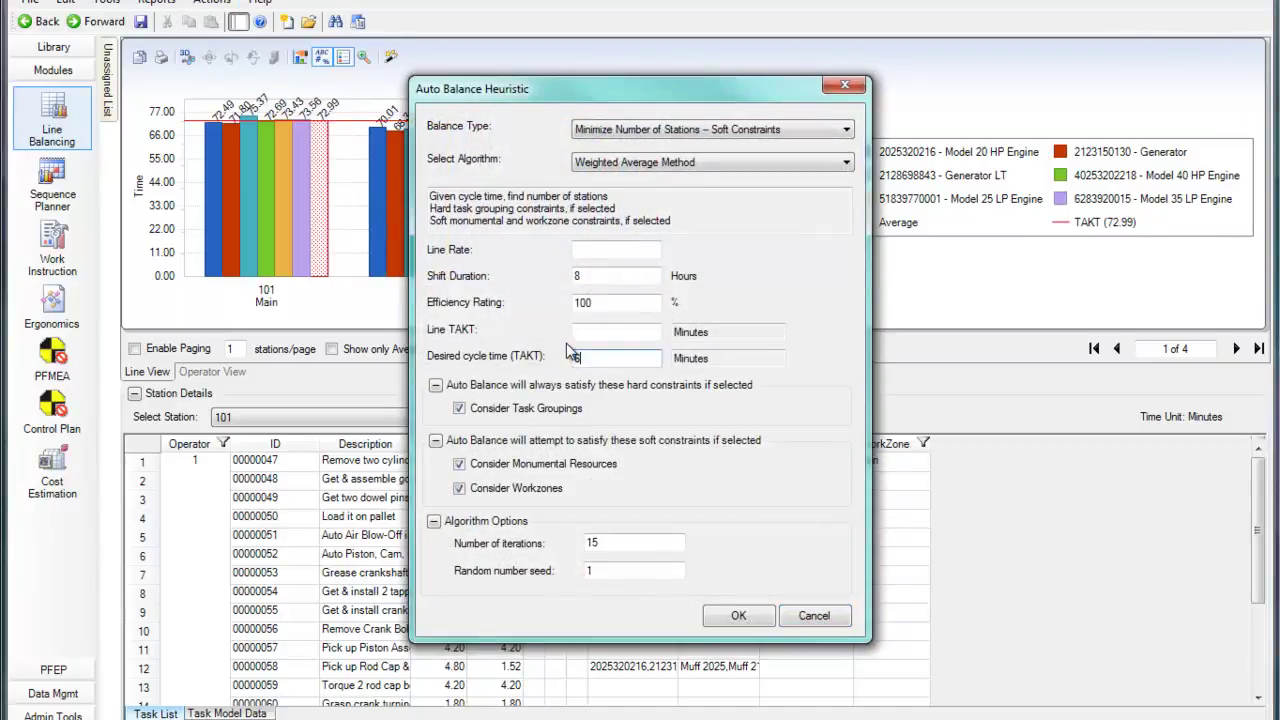
pyautogui.write('65')
pyautogui.click(738, 616)
pyautogui.click(718, 428)
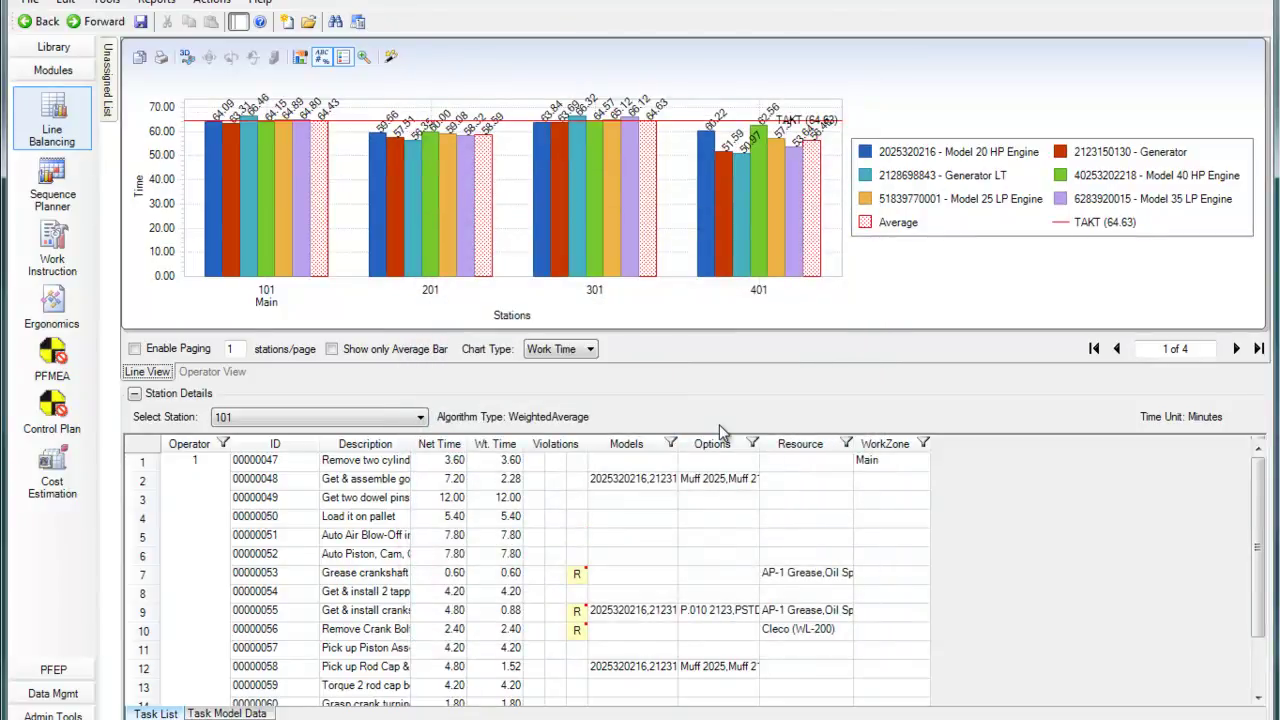
# Open the Sequence Planner utilization view and raise Cycles After to 10
pyautogui.click(52, 185)
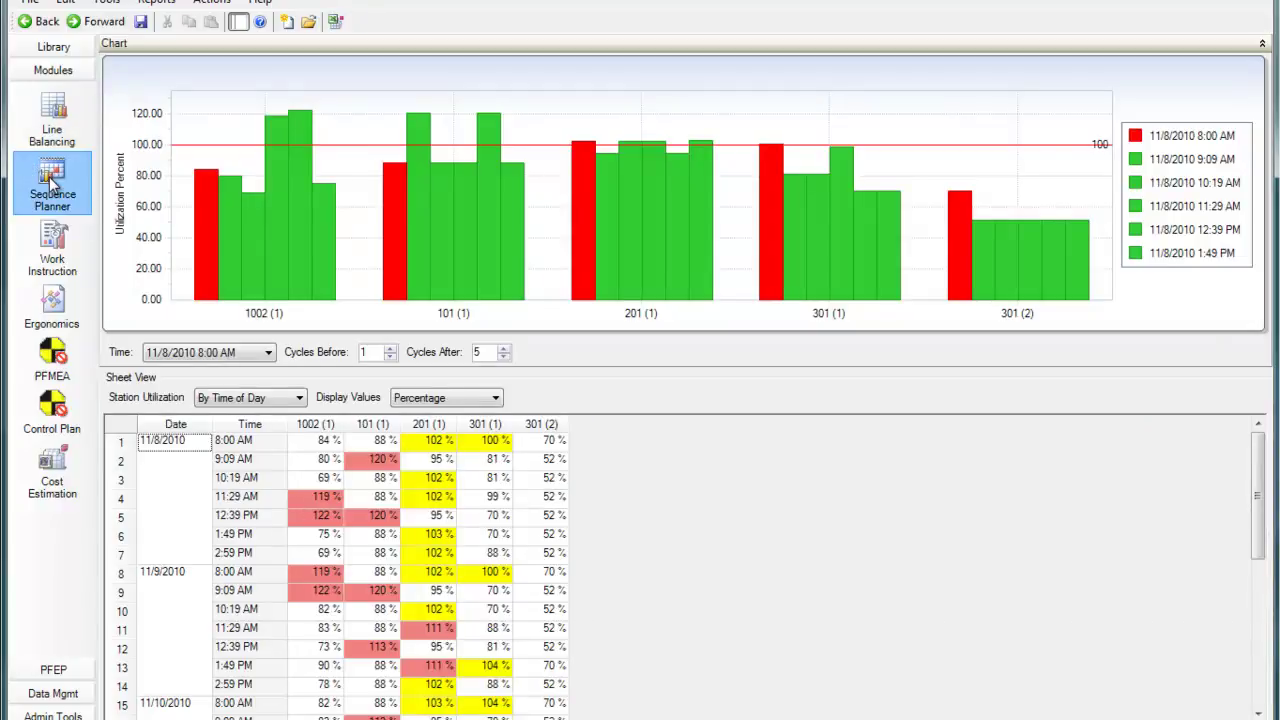
pyautogui.click(504, 348)
pyautogui.click(504, 348)
pyautogui.click(504, 348)
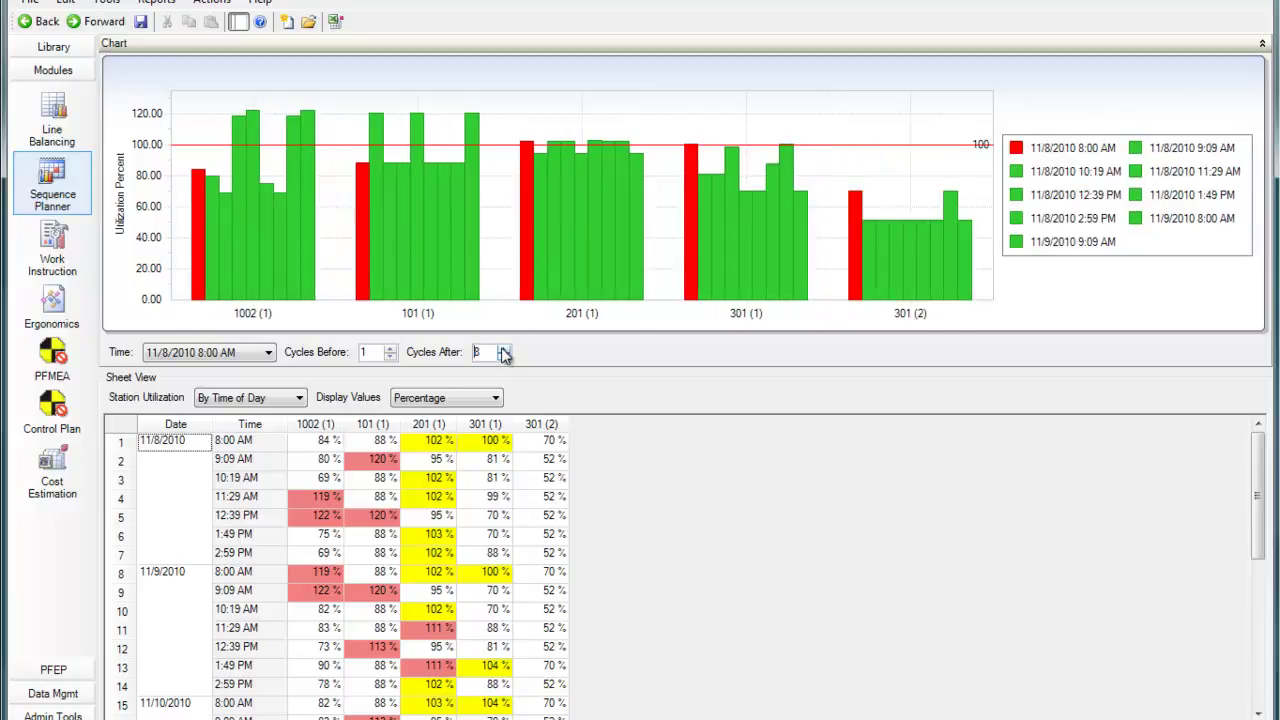
pyautogui.click(504, 348)
pyautogui.click(504, 348)
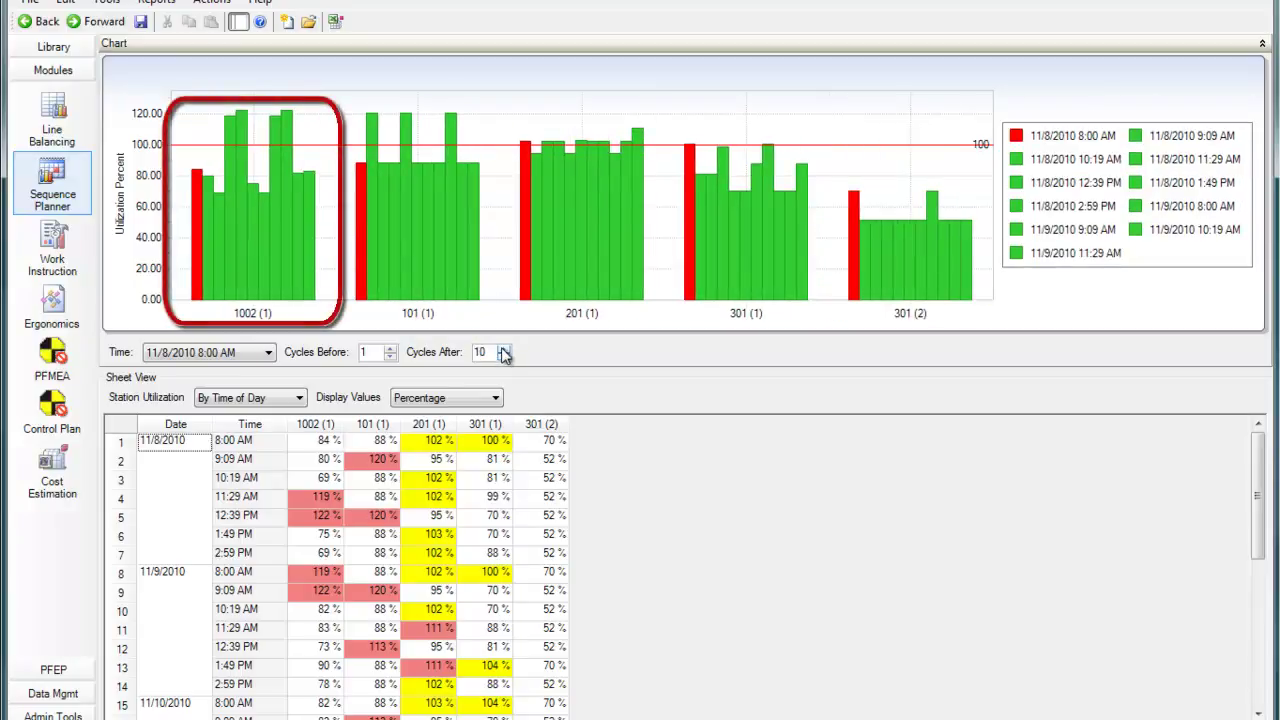
# Under By Unit, move the row 6 and row 10 units up one place, then return to By Time of Day
pyautogui.click(298, 398)
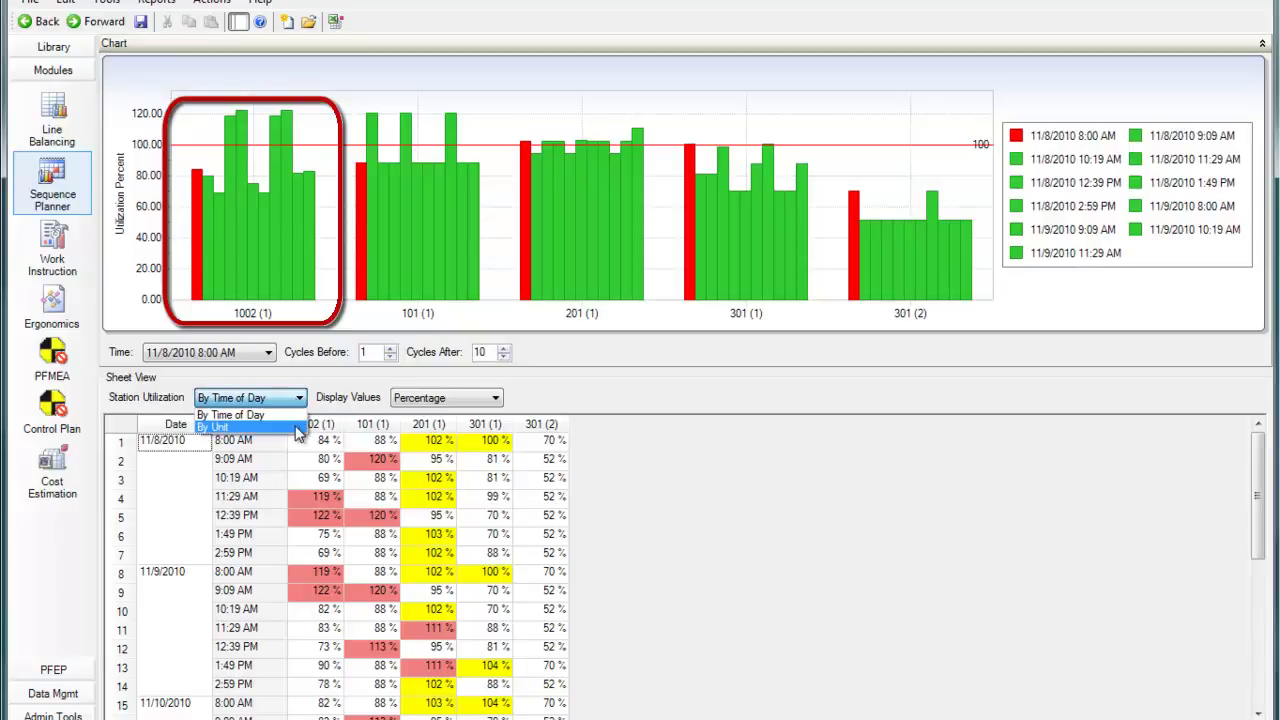
pyautogui.click(297, 424)
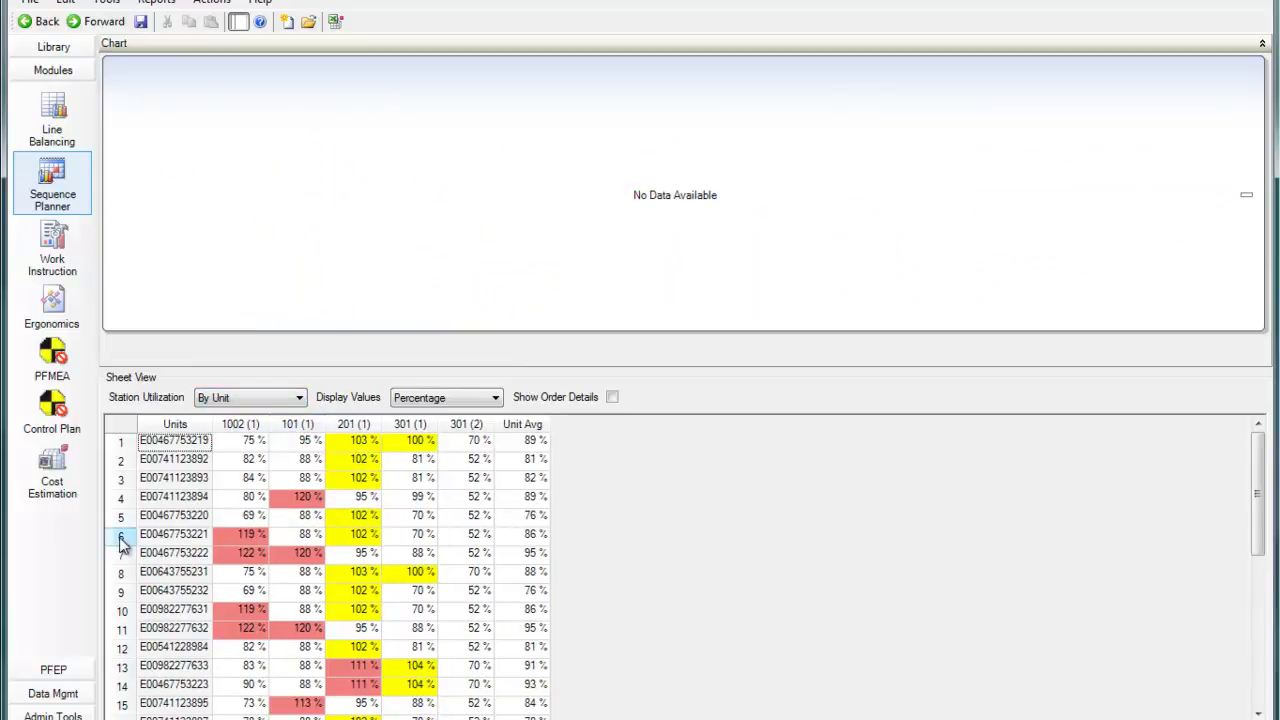
pyautogui.click(120, 540)
pyautogui.rightClick(168, 538)
pyautogui.click(176, 546)
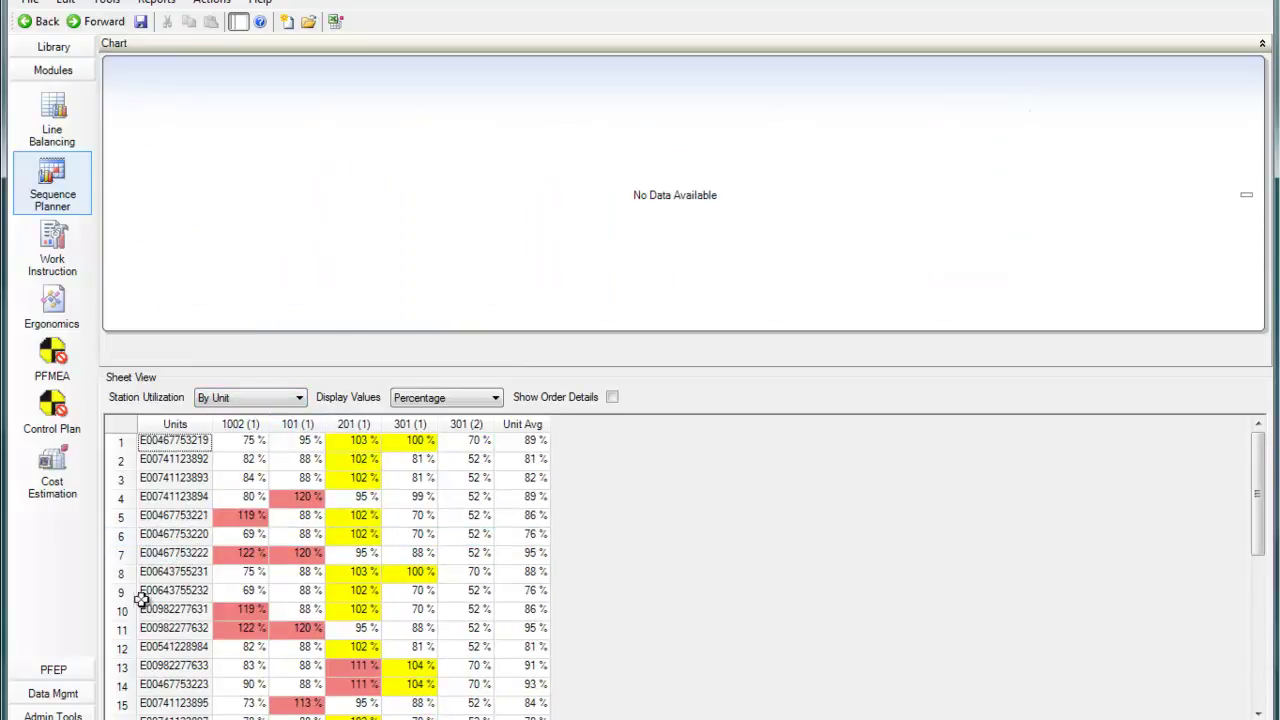
pyautogui.click(138, 609)
pyautogui.rightClick(135, 608)
pyautogui.click(160, 620)
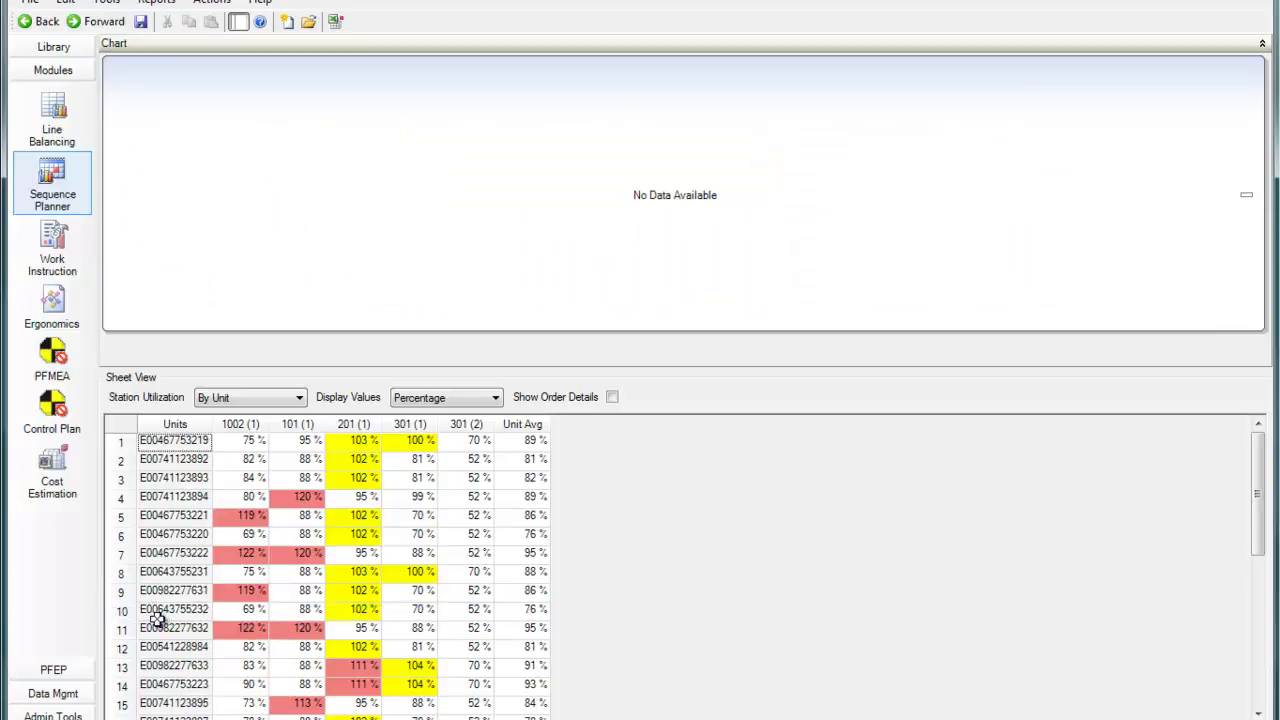
pyautogui.click(266, 398)
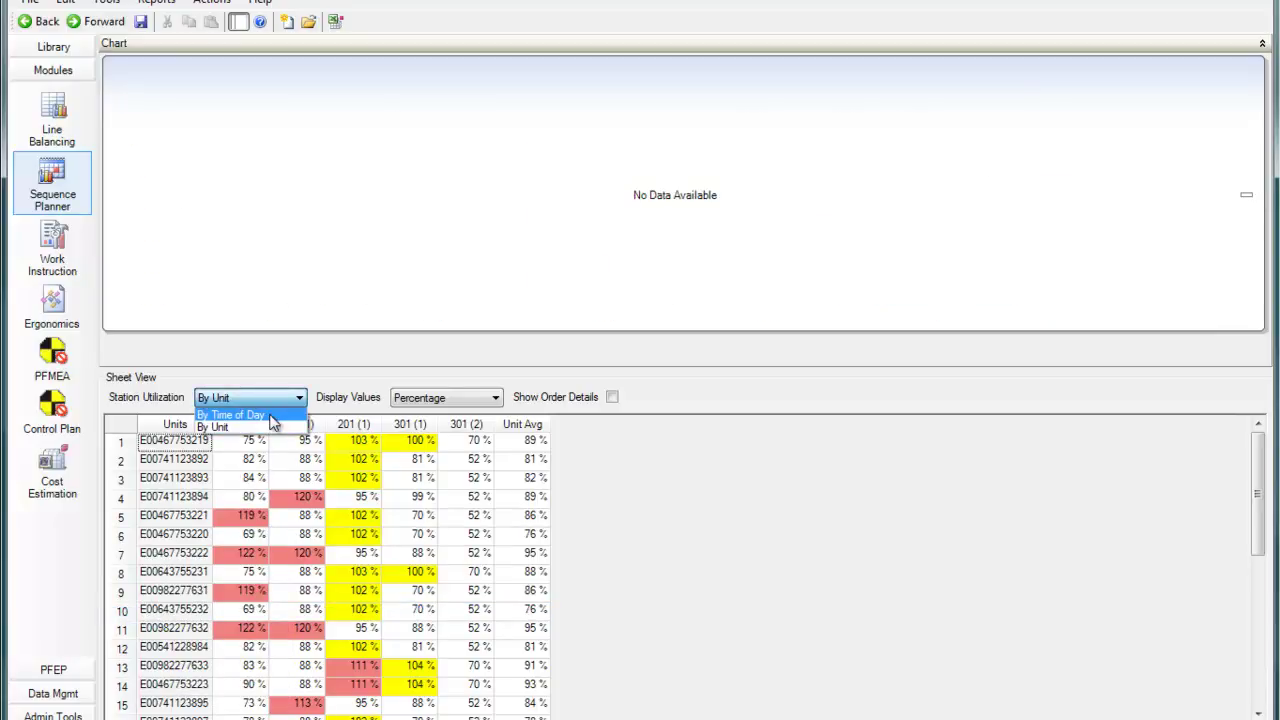
pyautogui.click(271, 415)
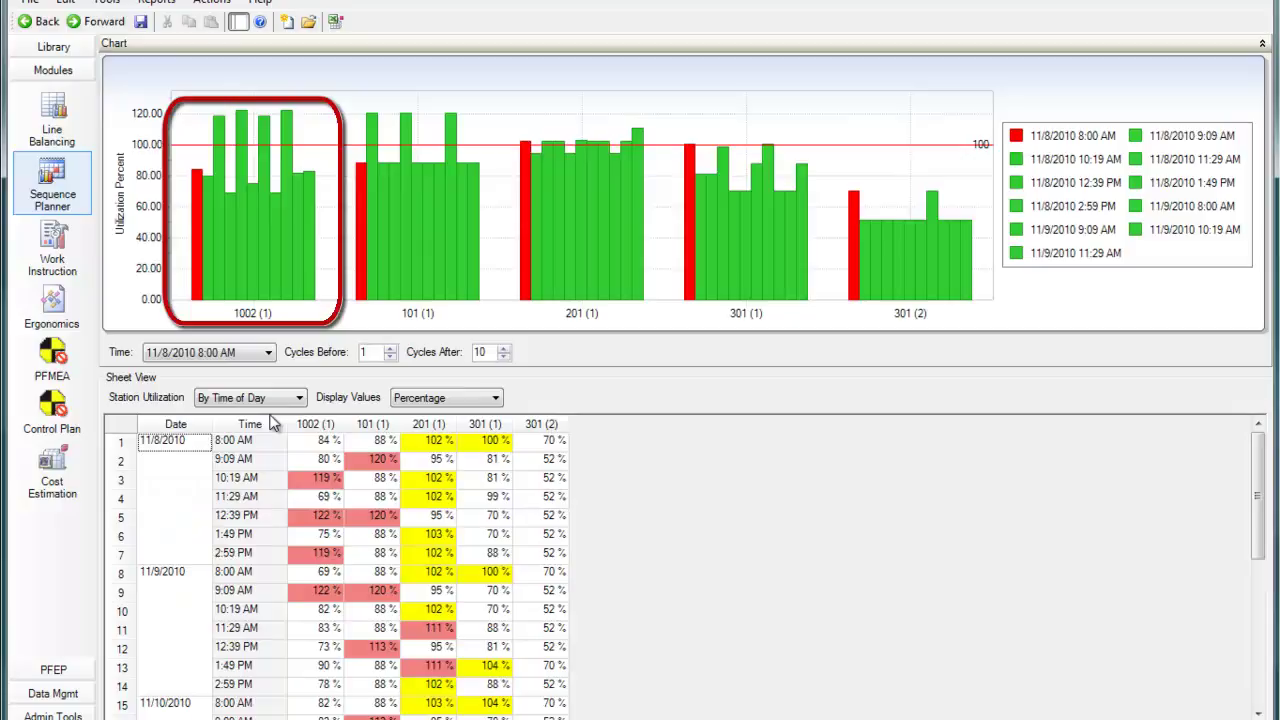
# Preview work instructions for operations 00000095 and 00000096 in the Work Instruction module
pyautogui.click(50, 244)
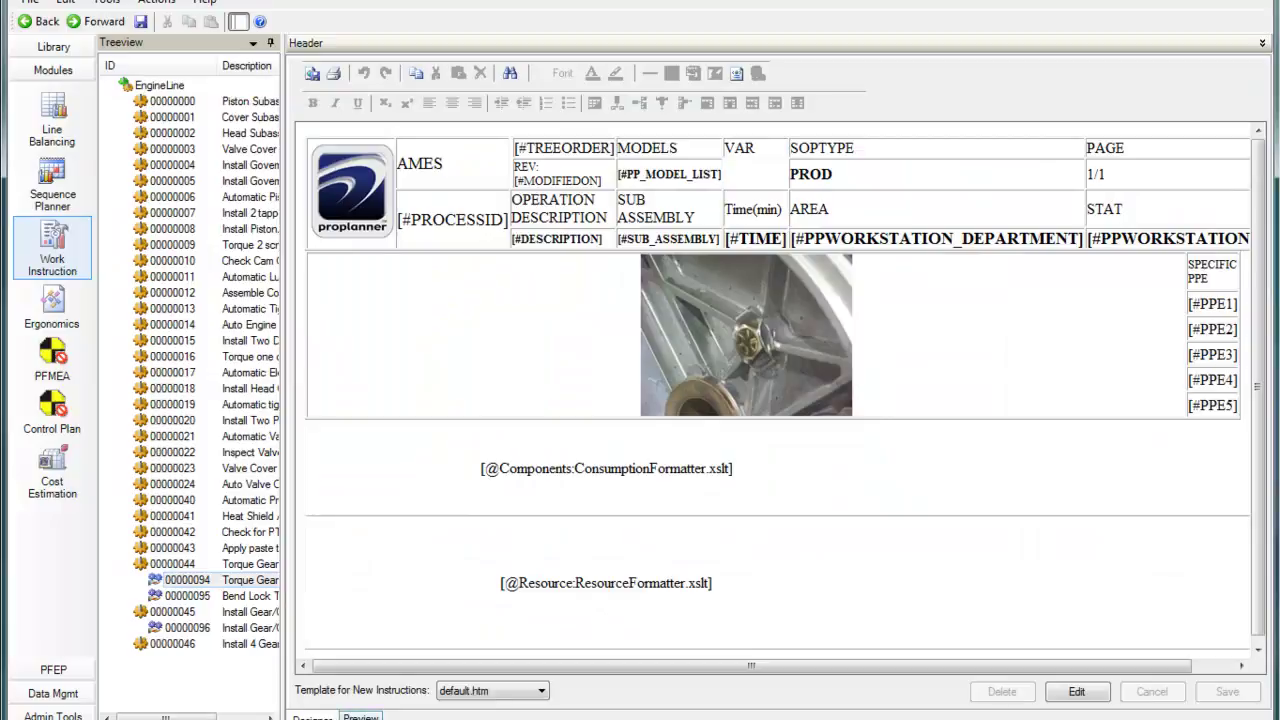
pyautogui.click(360, 716)
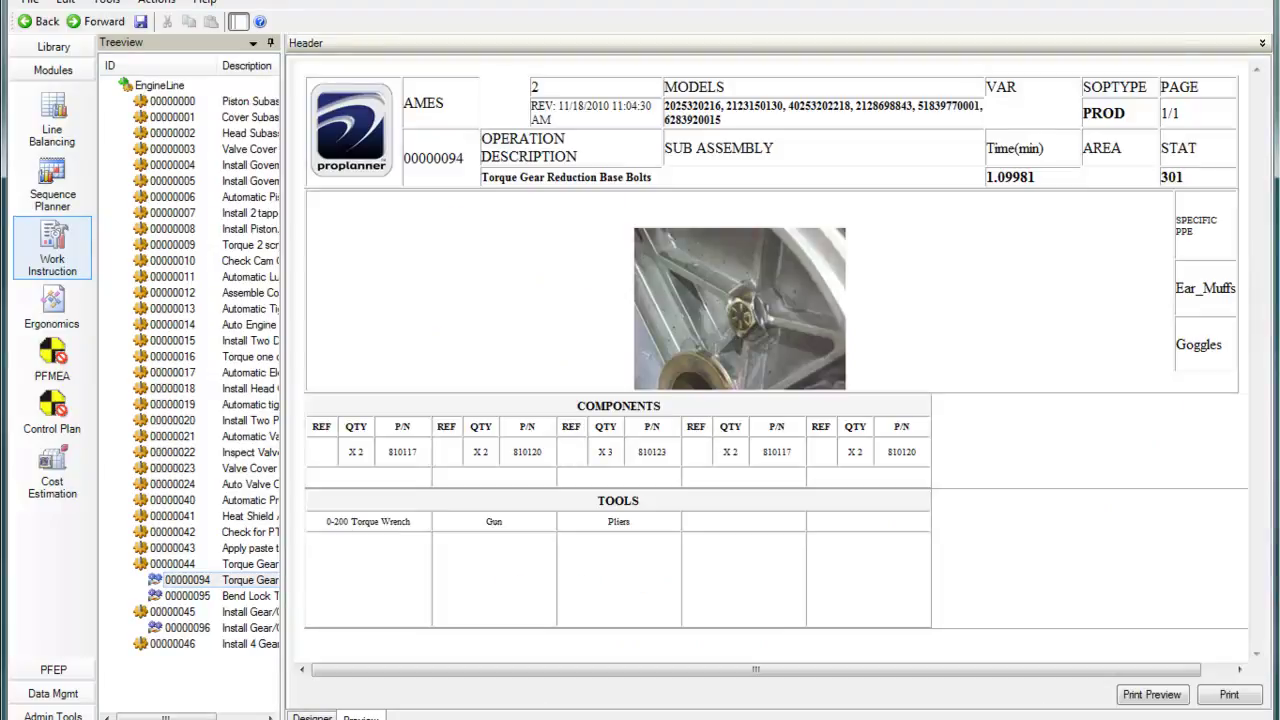
pyautogui.click(188, 596)
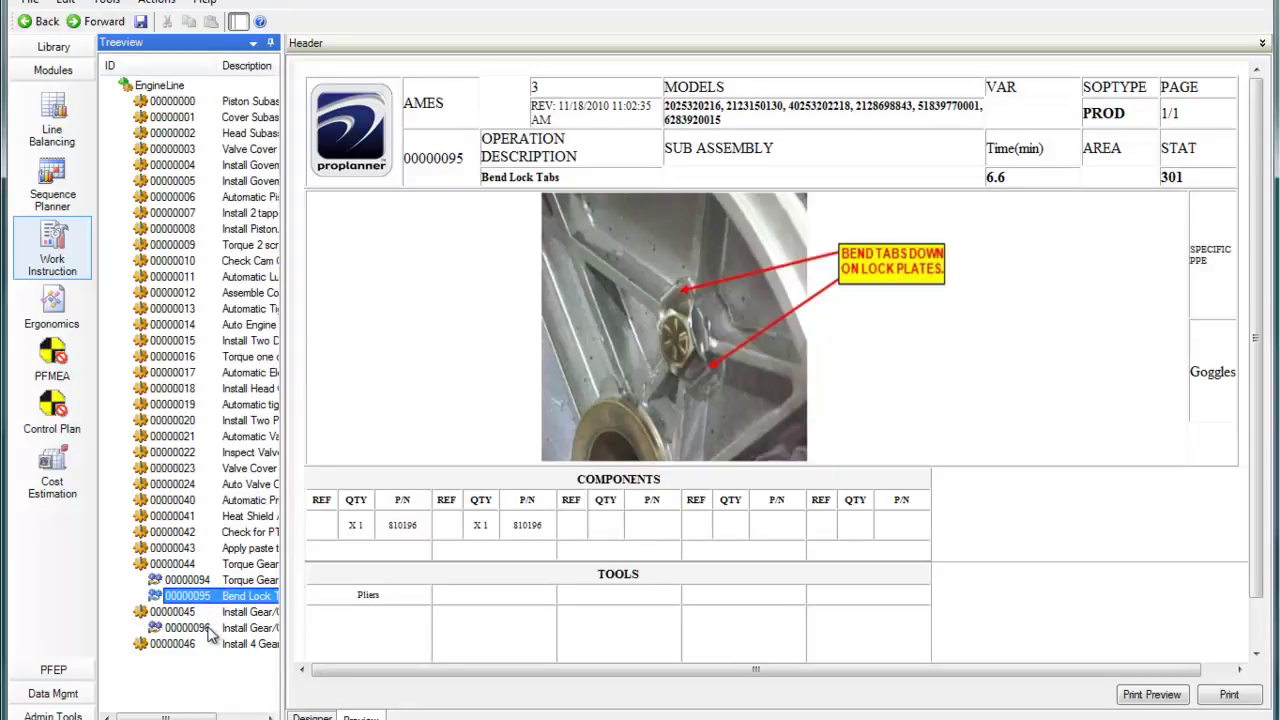
pyautogui.click(188, 628)
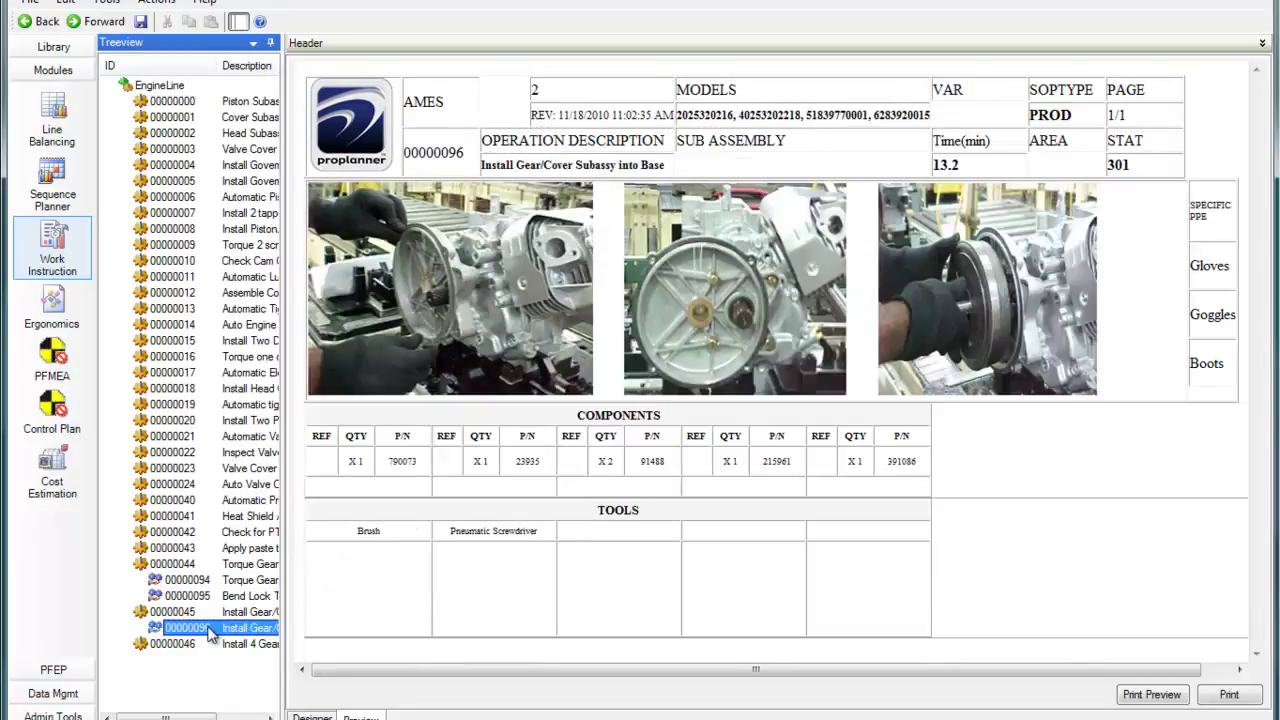
# In PFEP, review the Containers and Locations lists, then show the Part Plans mapping
pyautogui.click(60, 671)
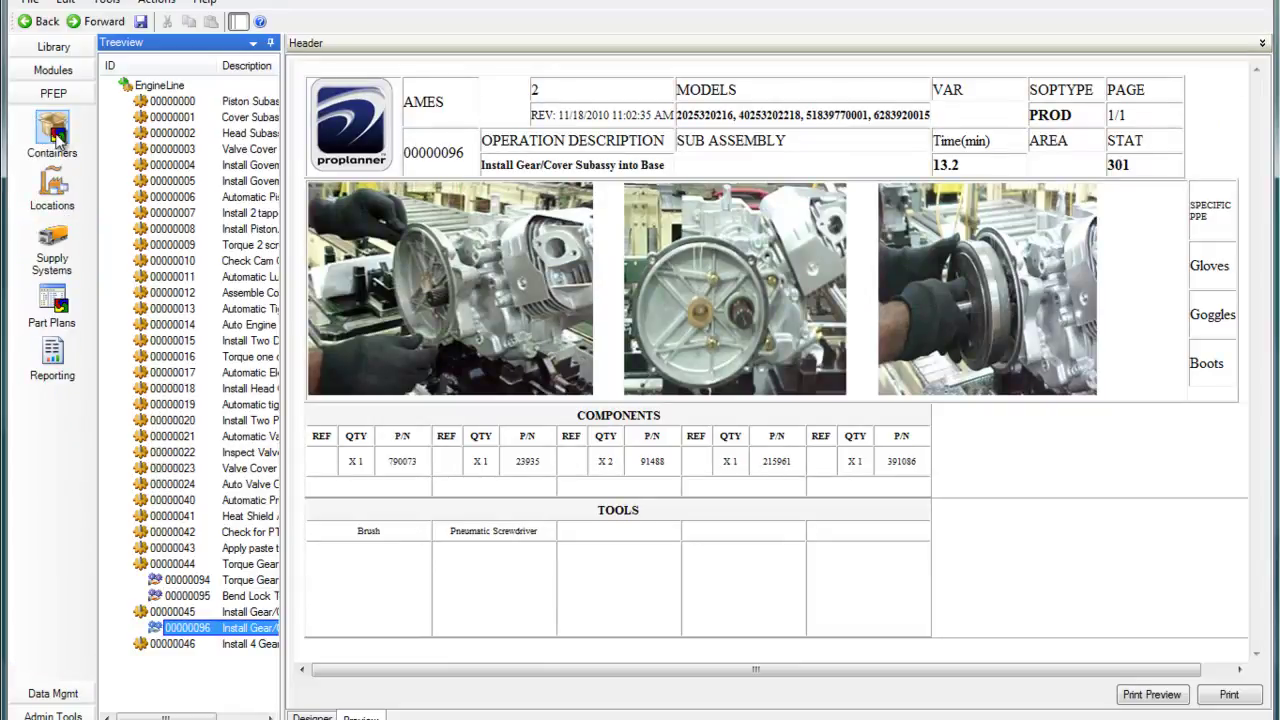
pyautogui.click(55, 138)
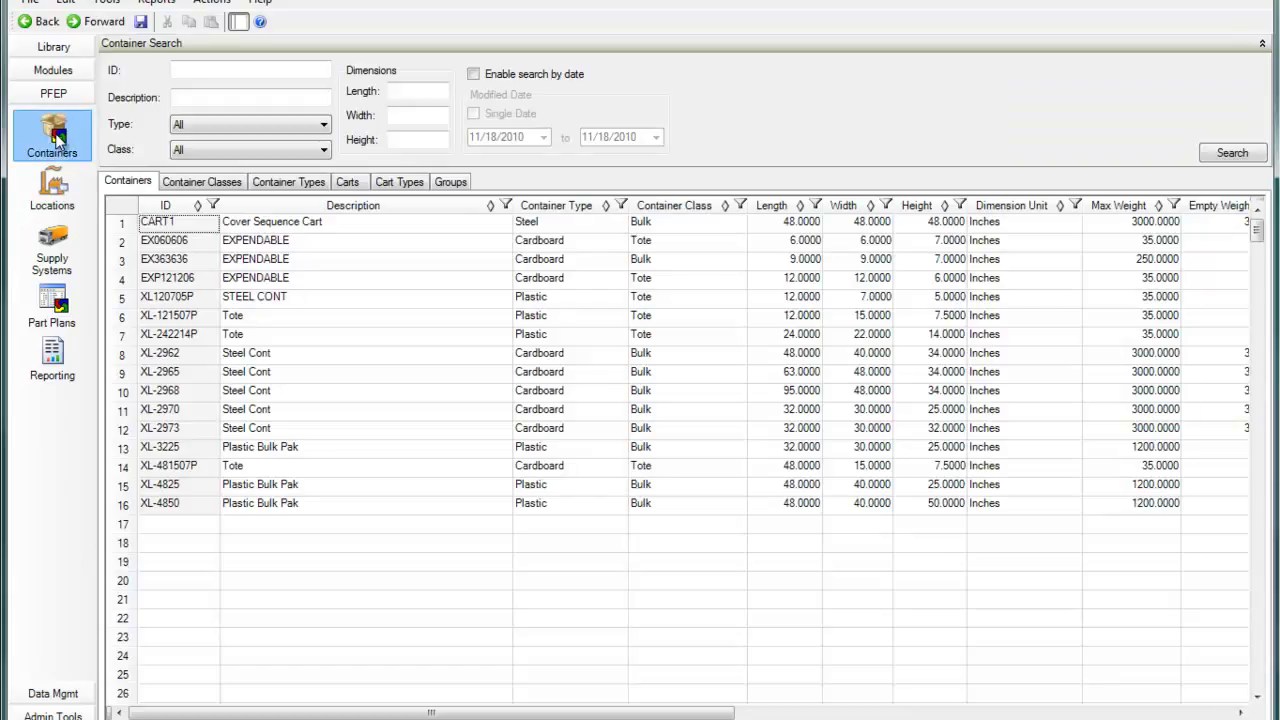
pyautogui.click(53, 184)
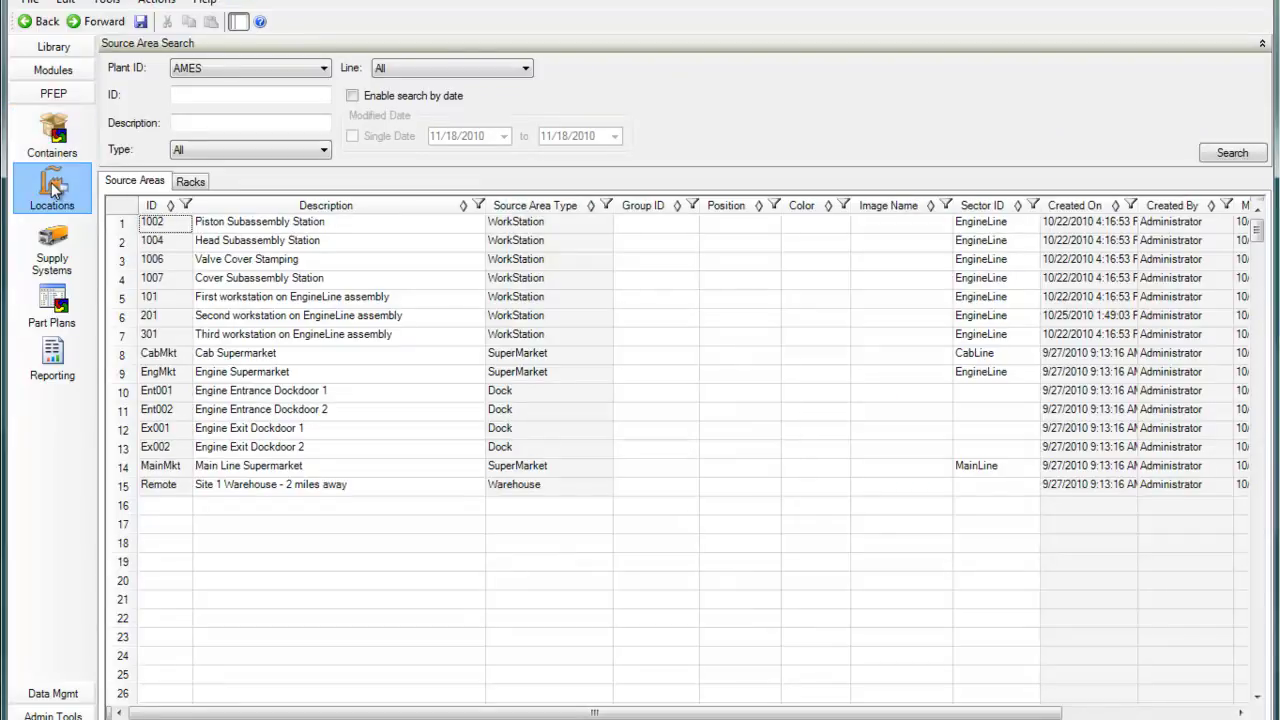
pyautogui.click(52, 303)
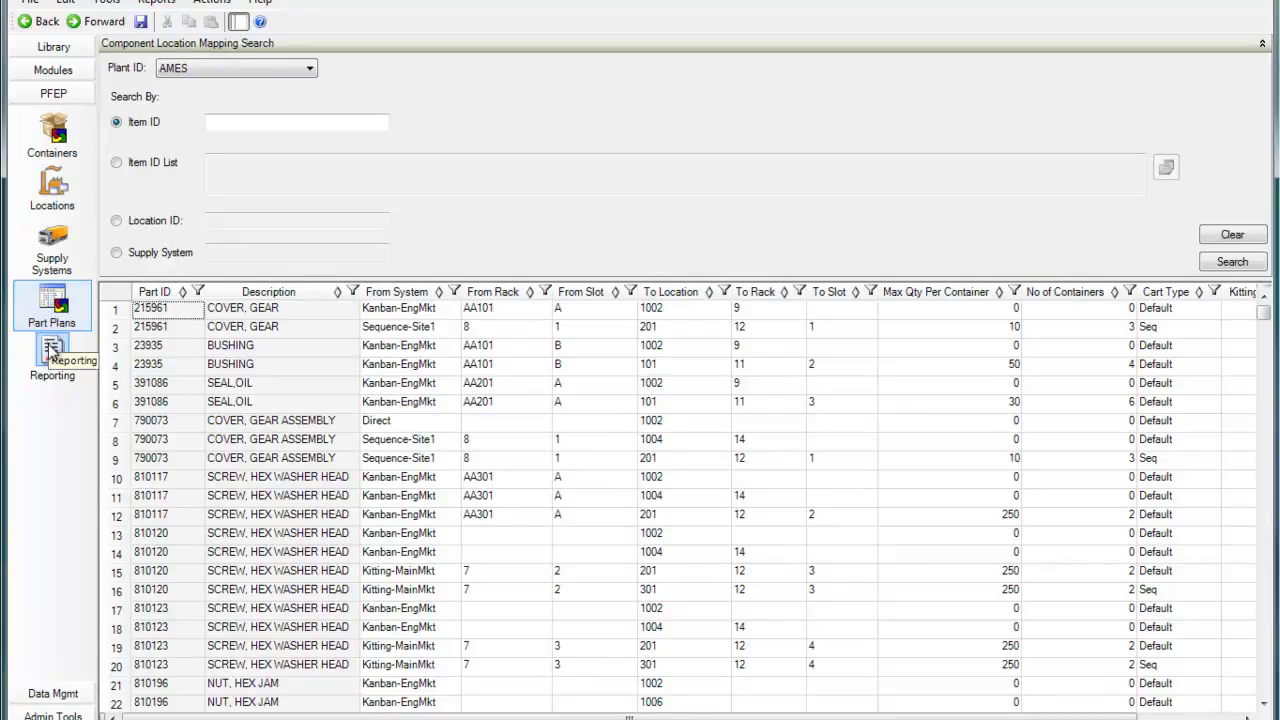
# Generate the Kanban Transaction Count report in PFEP Reporting
pyautogui.click(52, 350)
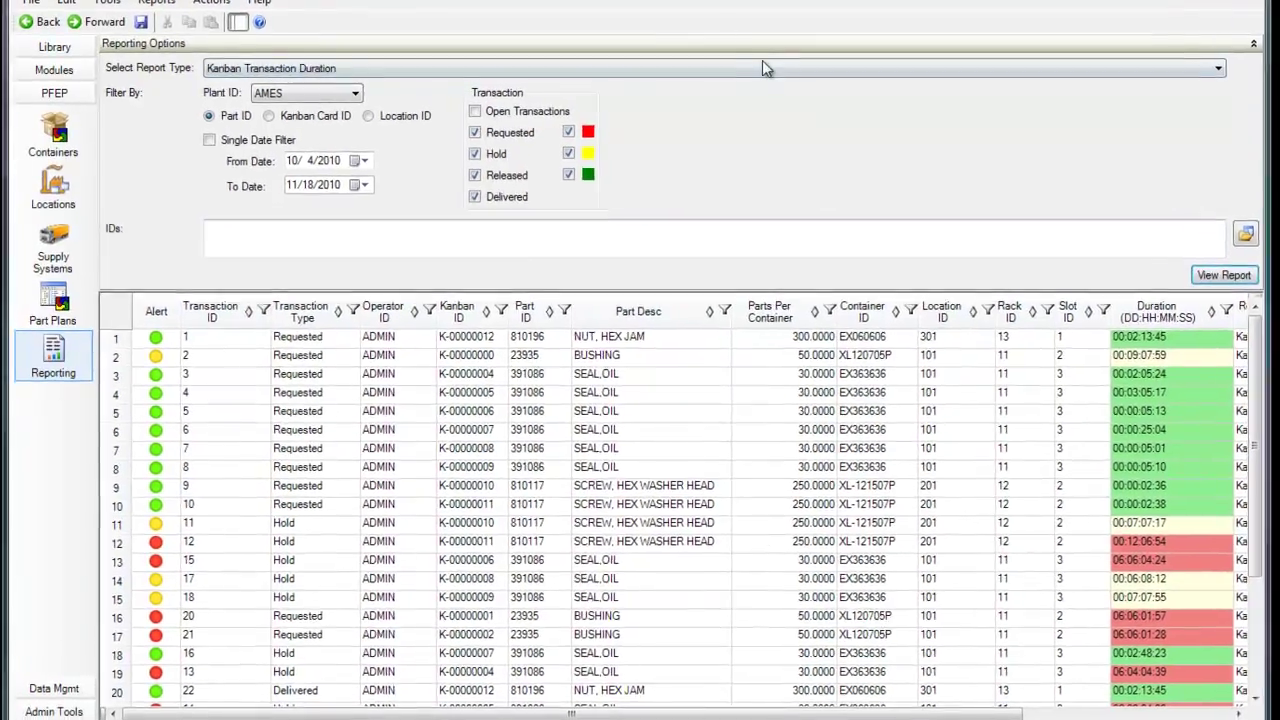
pyautogui.click(762, 64)
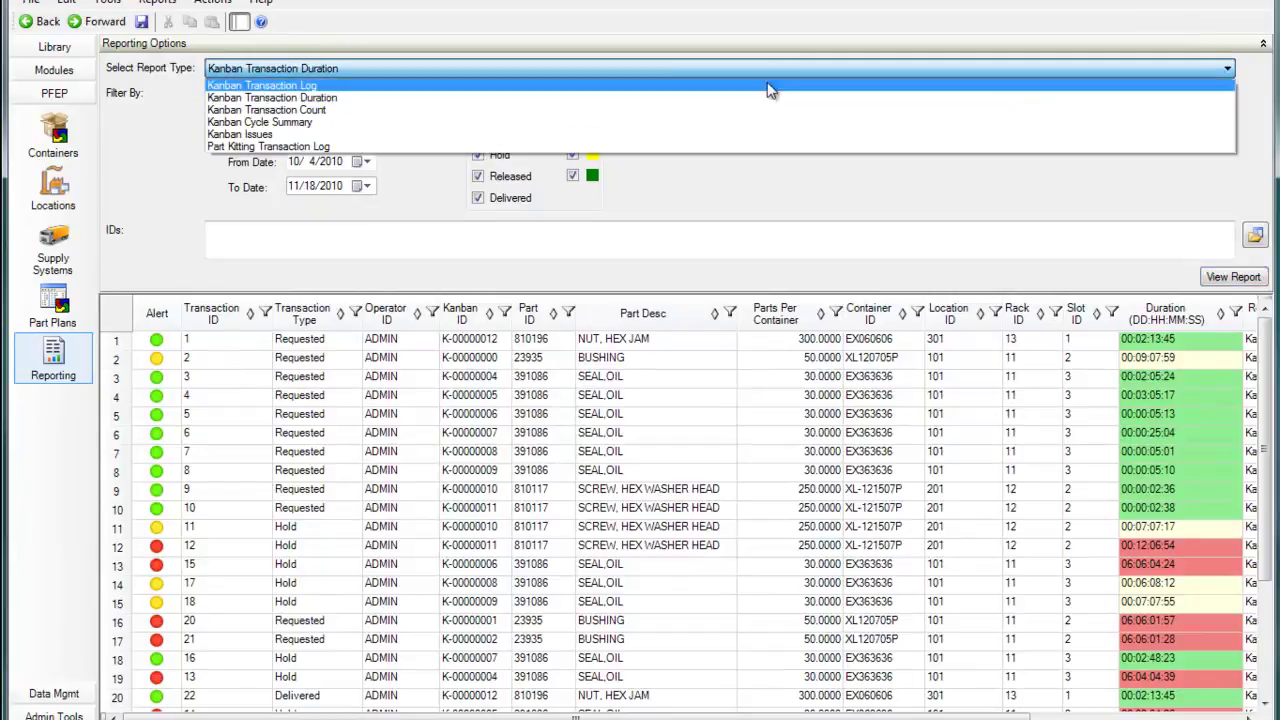
pyautogui.click(771, 111)
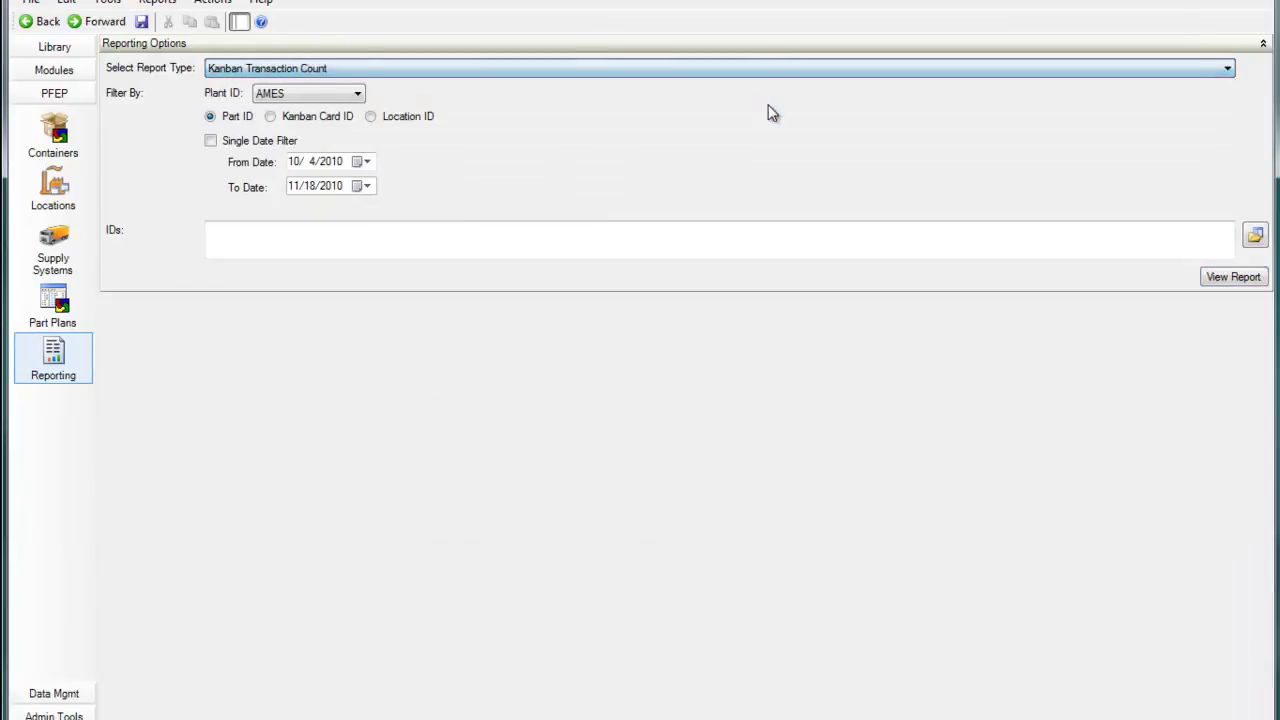
pyautogui.click(1220, 277)
# Generate the Kanban Cycle Summary report instead
pyautogui.click(1146, 70)
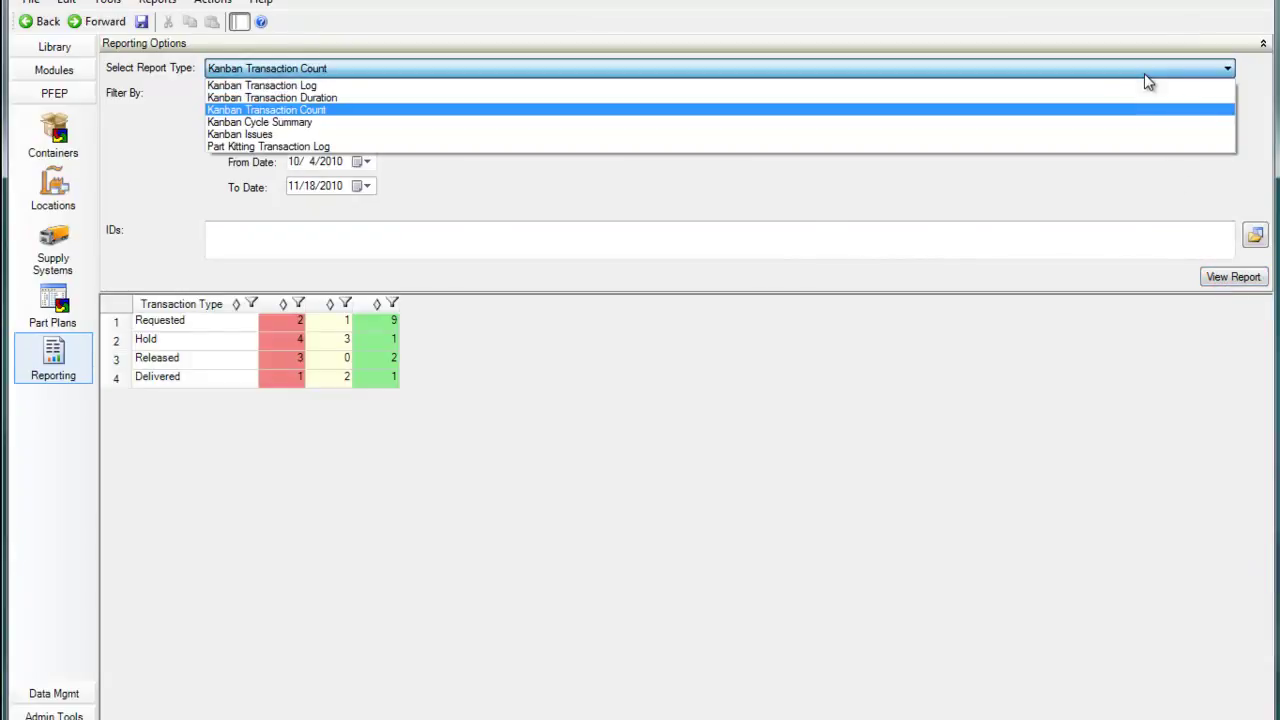
pyautogui.click(1110, 122)
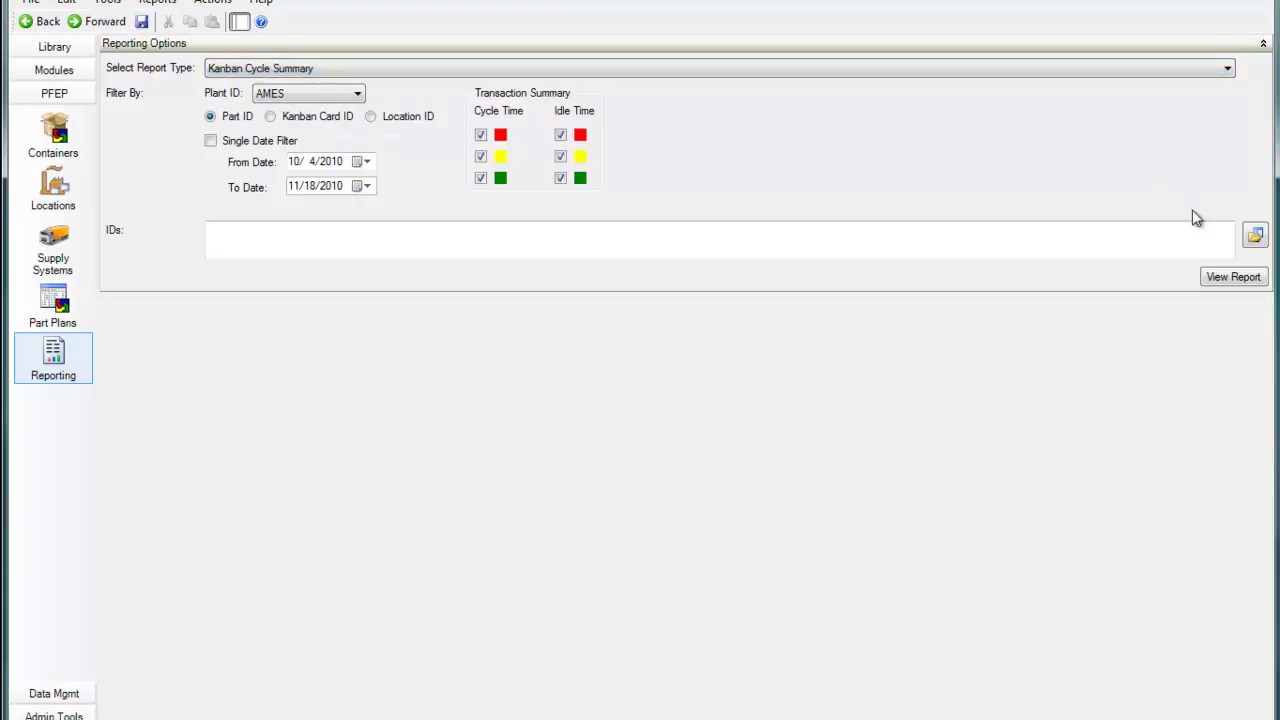
pyautogui.click(1216, 278)
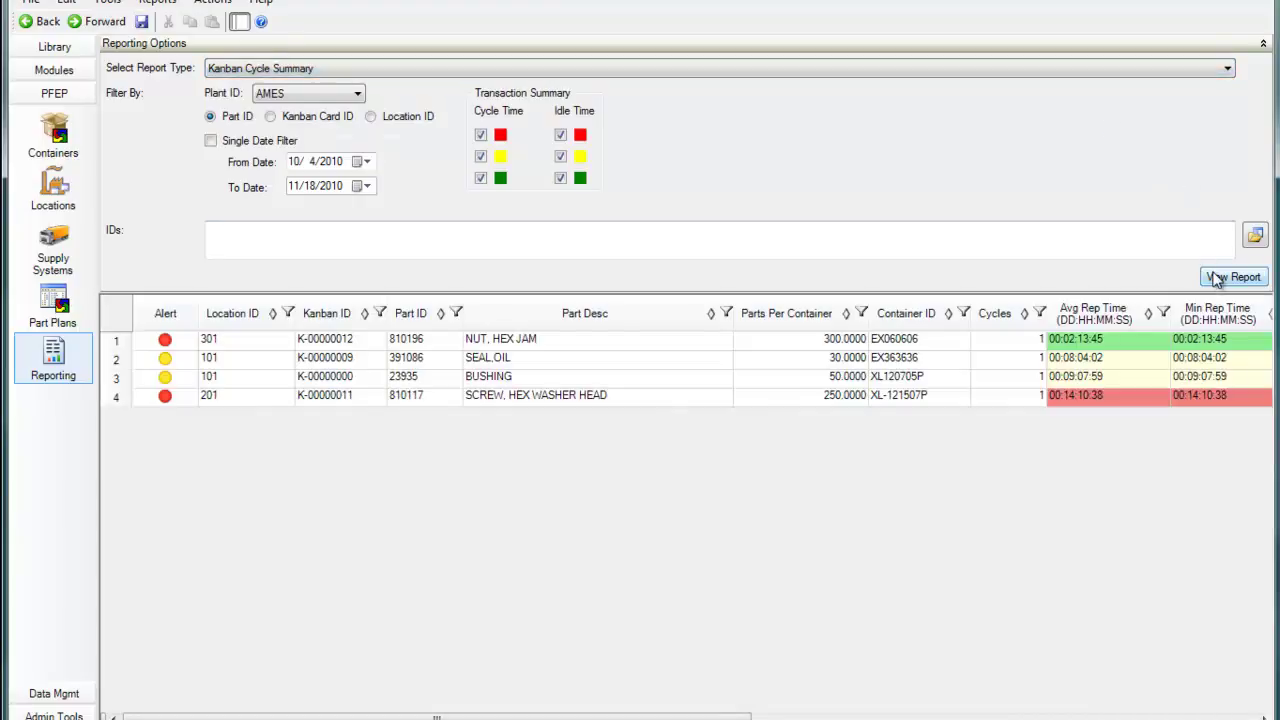